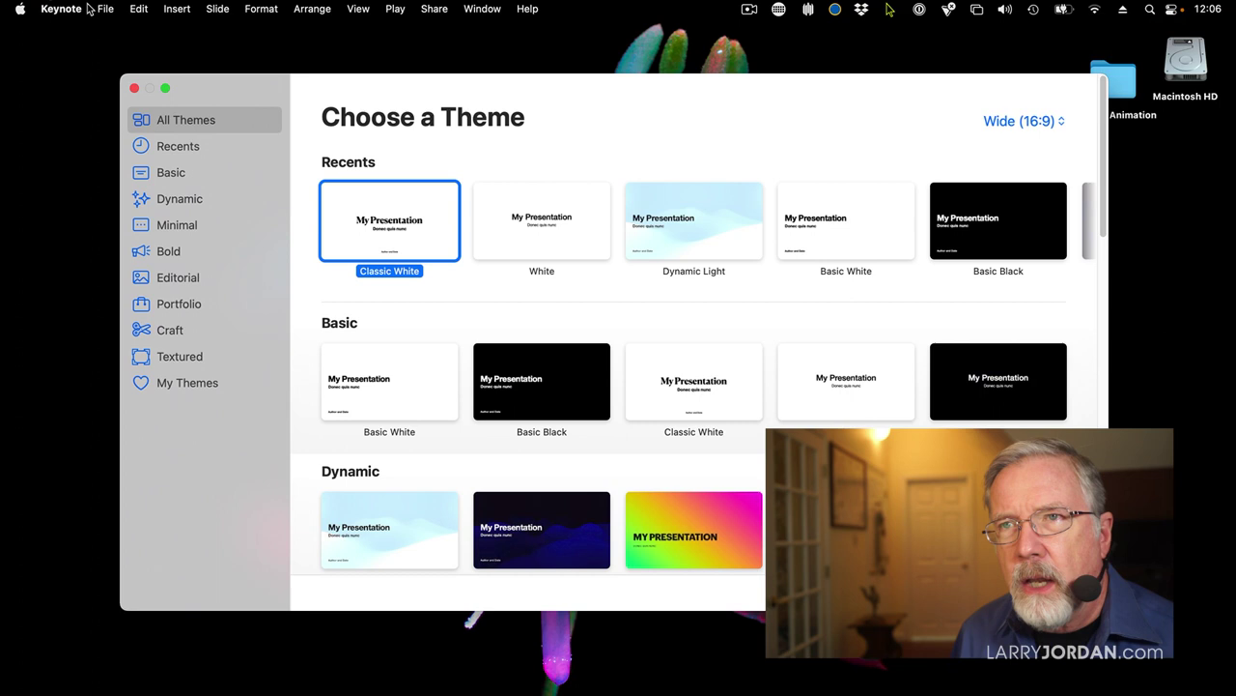
Create a new presentation using the Classic White theme from the Basic group.
{"action": "left_click", "coordinate": [99, 9]}
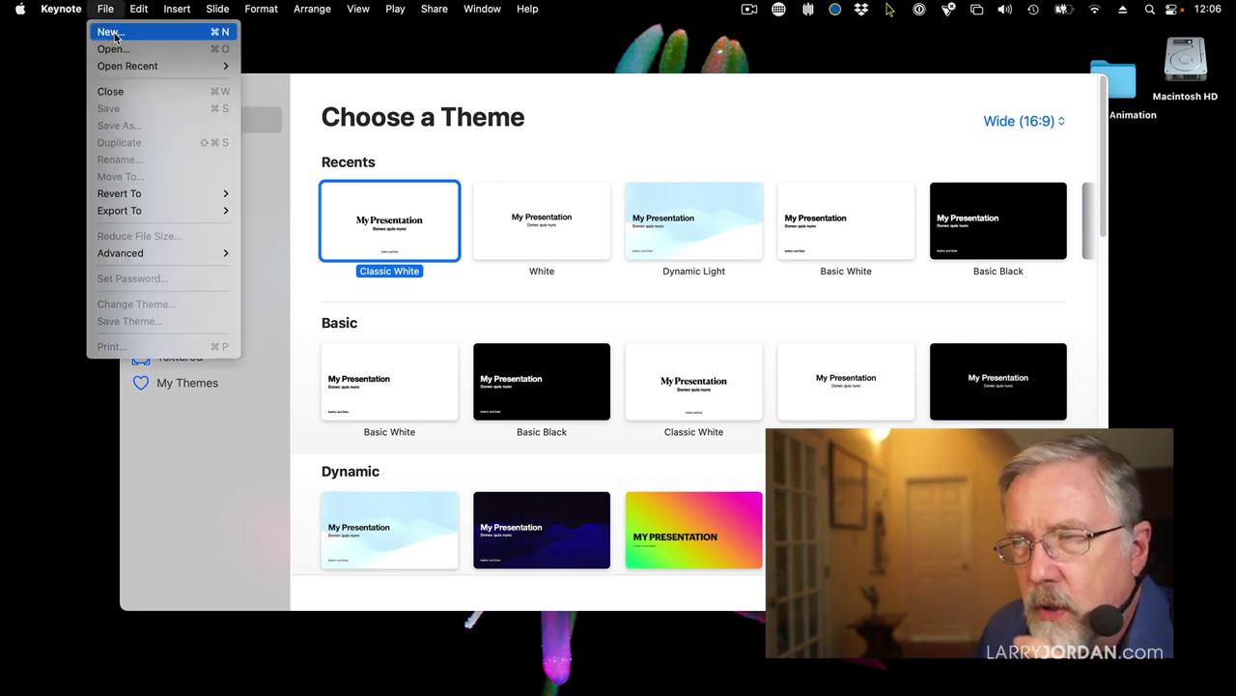
{"action": "left_click", "coordinate": [601, 123]}
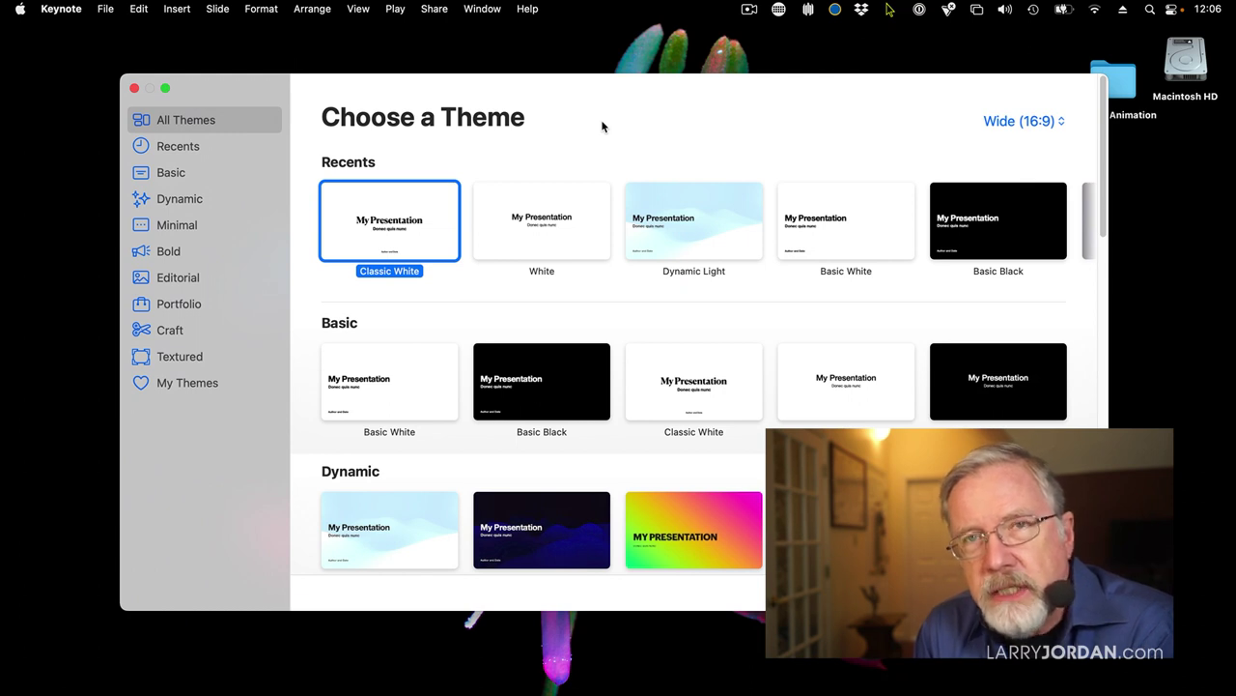
{"action": "left_click", "coordinate": [727, 406]}
{"action": "double_click", "coordinate": [736, 404]}
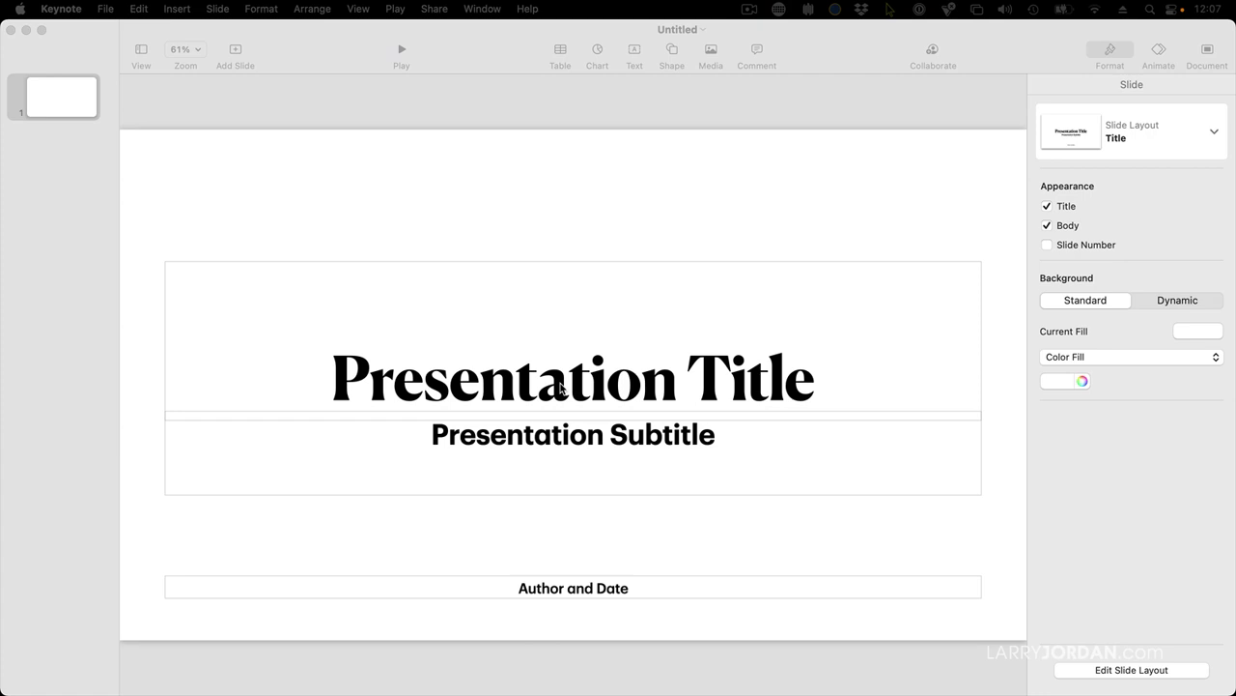
Type the title 'The Power of' and 'Animated Text' on two lines in the title placeholder.
{"action": "left_click", "coordinate": [561, 388]}
{"action": "double_click", "coordinate": [560, 387]}
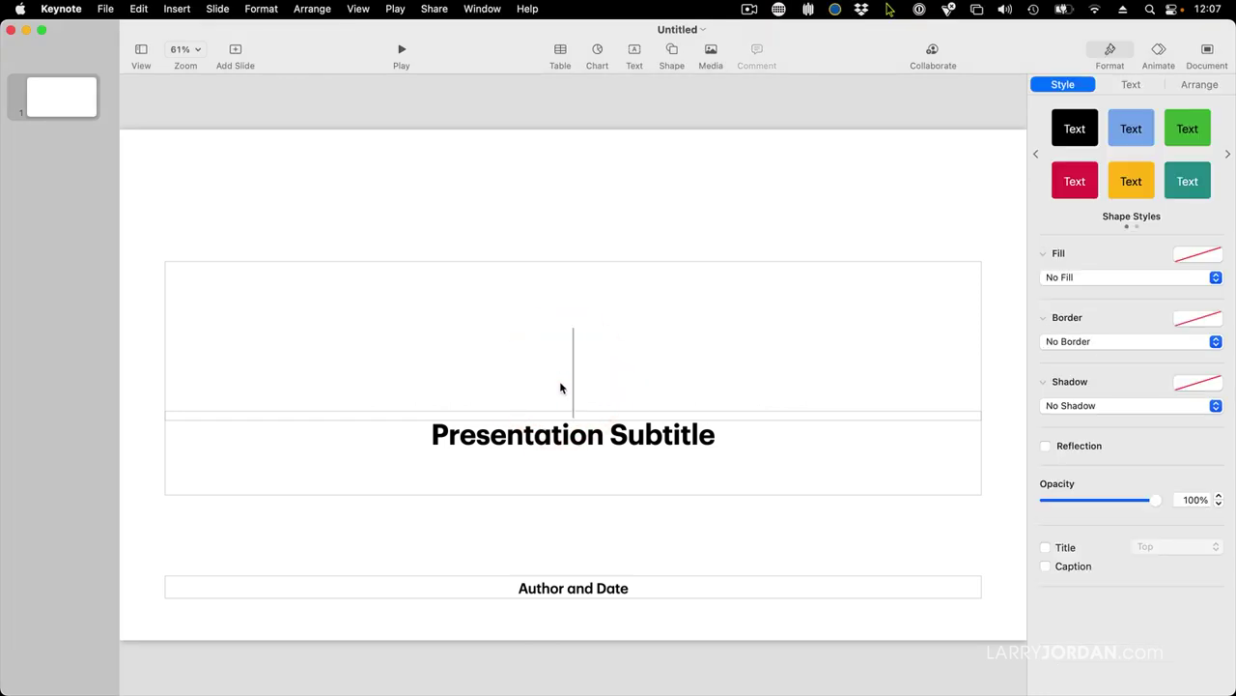
{"action": "type", "text": "The Power o"}
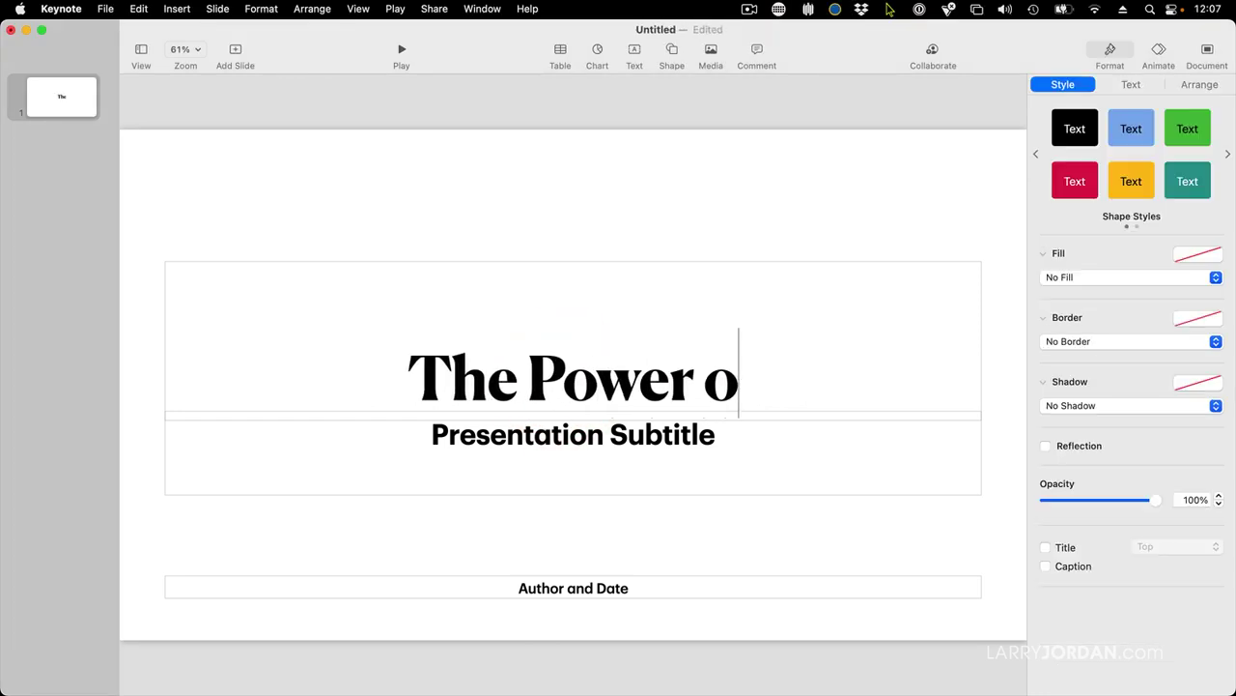
{"action": "type", "text": "f"}
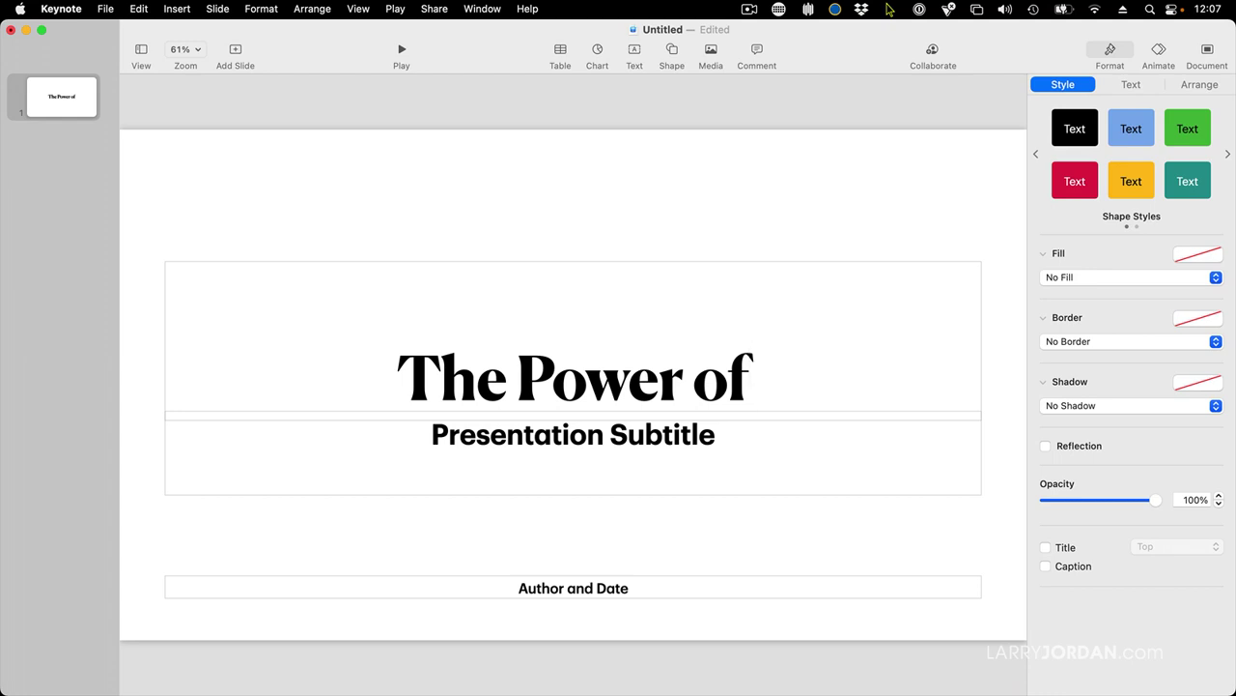
{"action": "key", "text": "Return"}
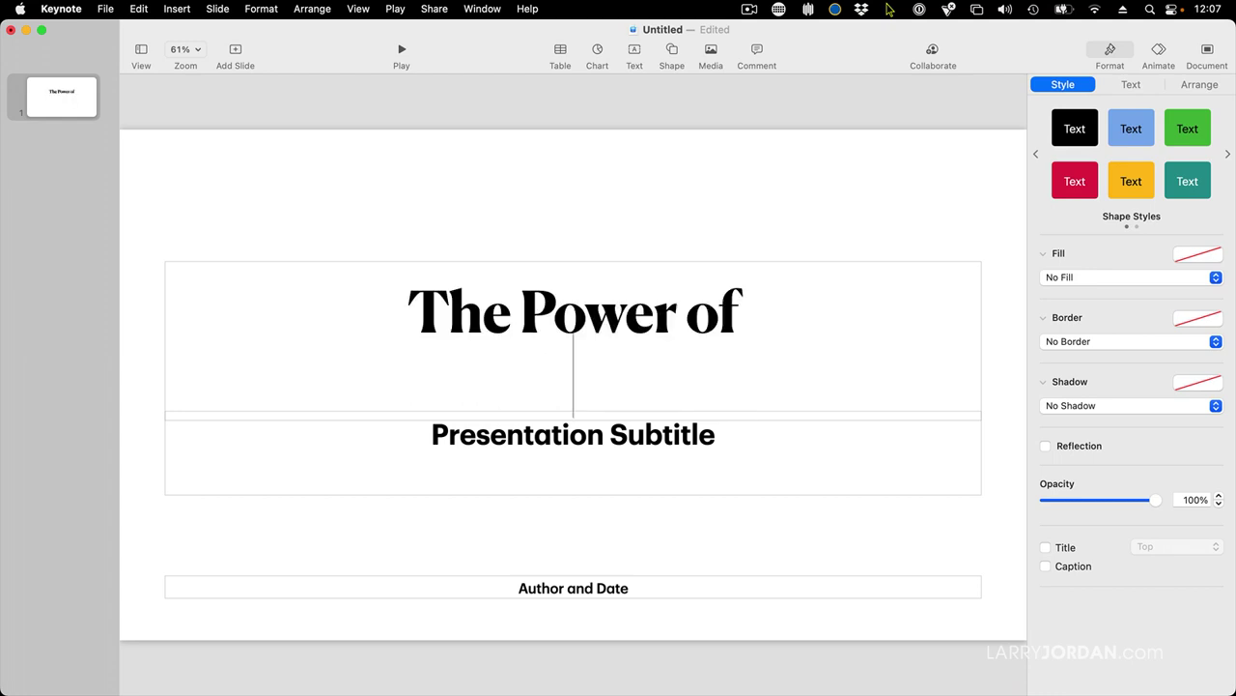
{"action": "type", "text": "Animated Te"}
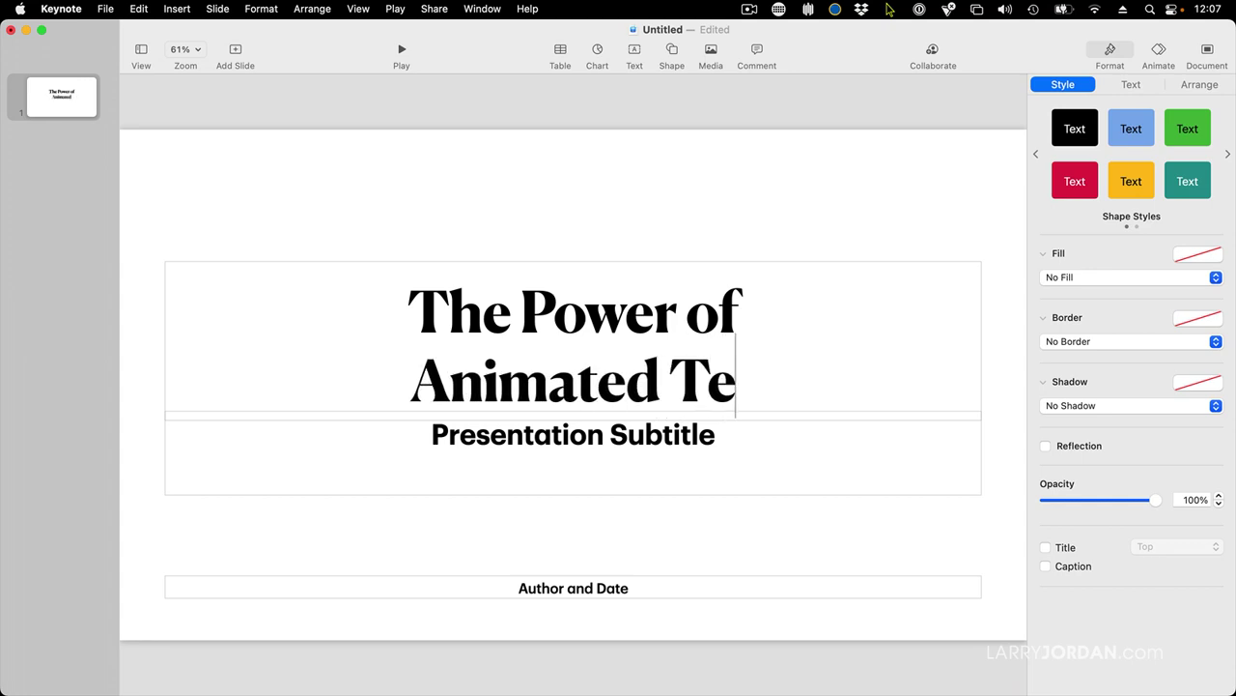
{"action": "type", "text": "xt"}
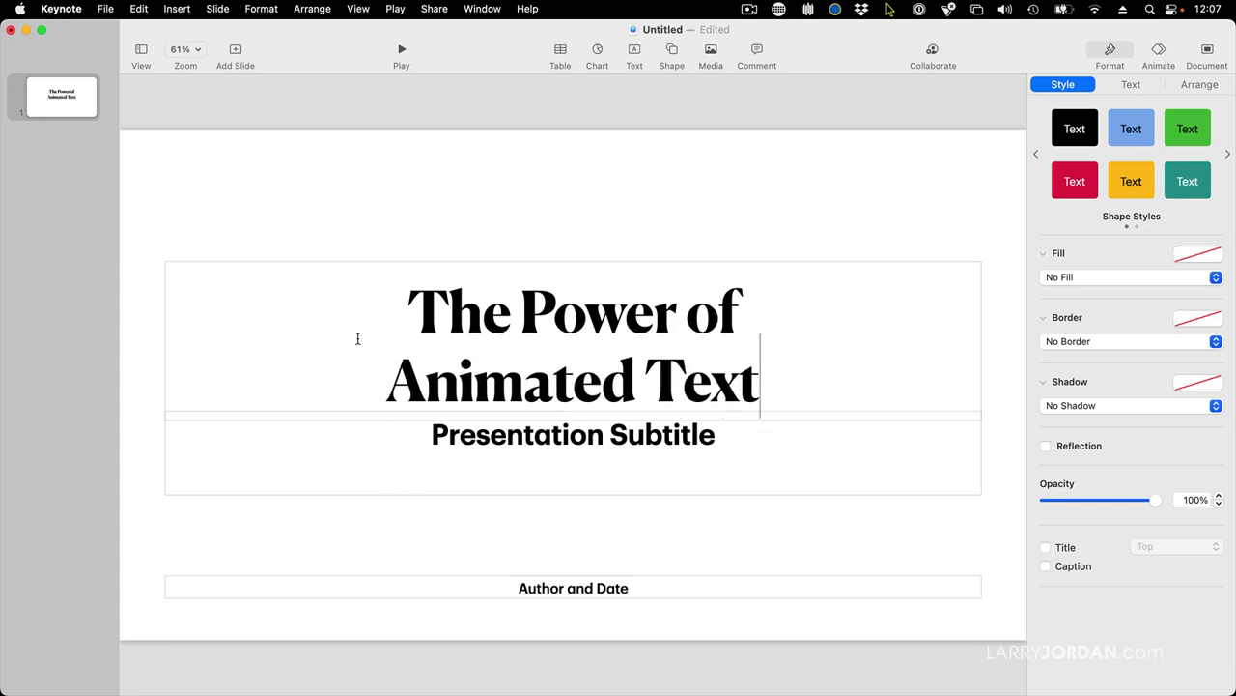
{"action": "left_click", "coordinate": [334, 181]}
Delete the subtitle and Author and Date boxes, leaving the title text selected.
{"action": "left_click", "coordinate": [334, 332]}
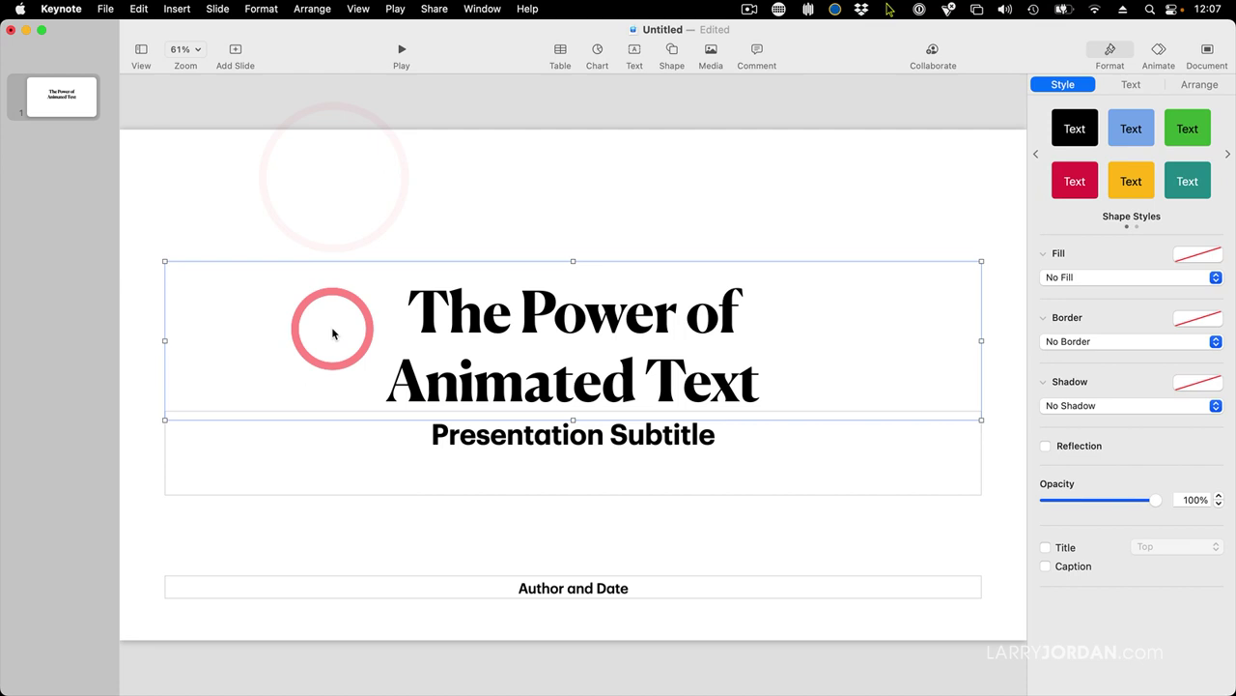
{"action": "left_click", "coordinate": [338, 473]}
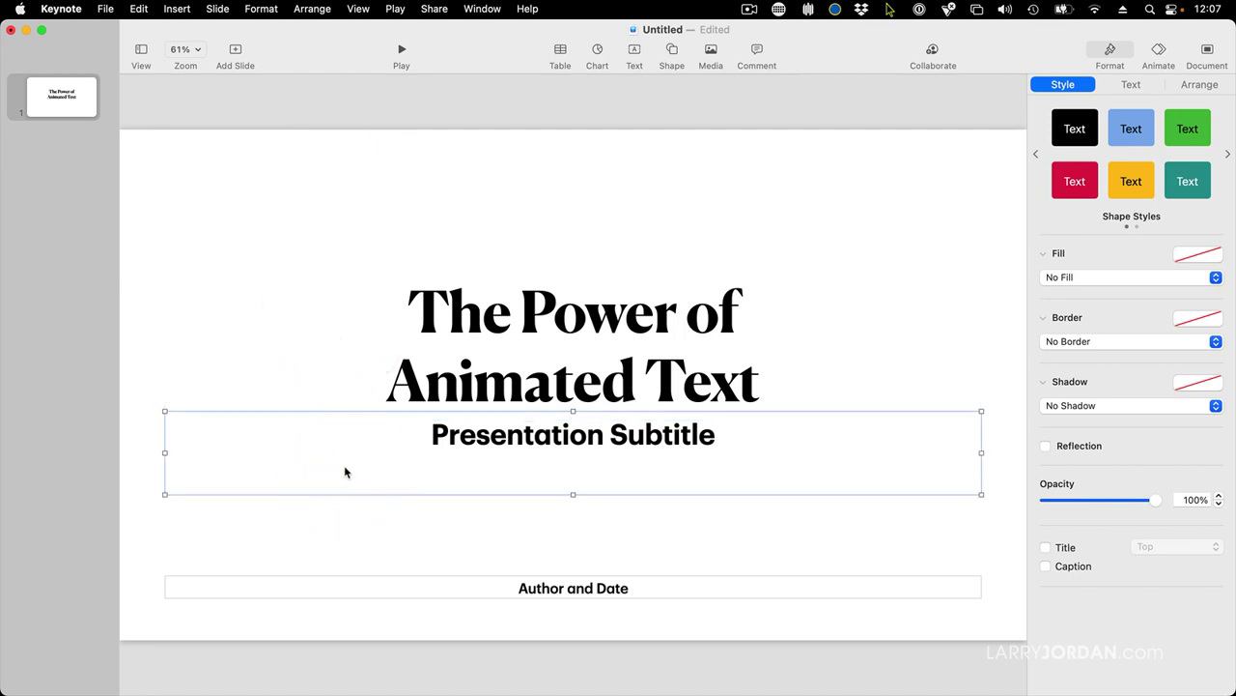
{"action": "key", "text": "BackSpace"}
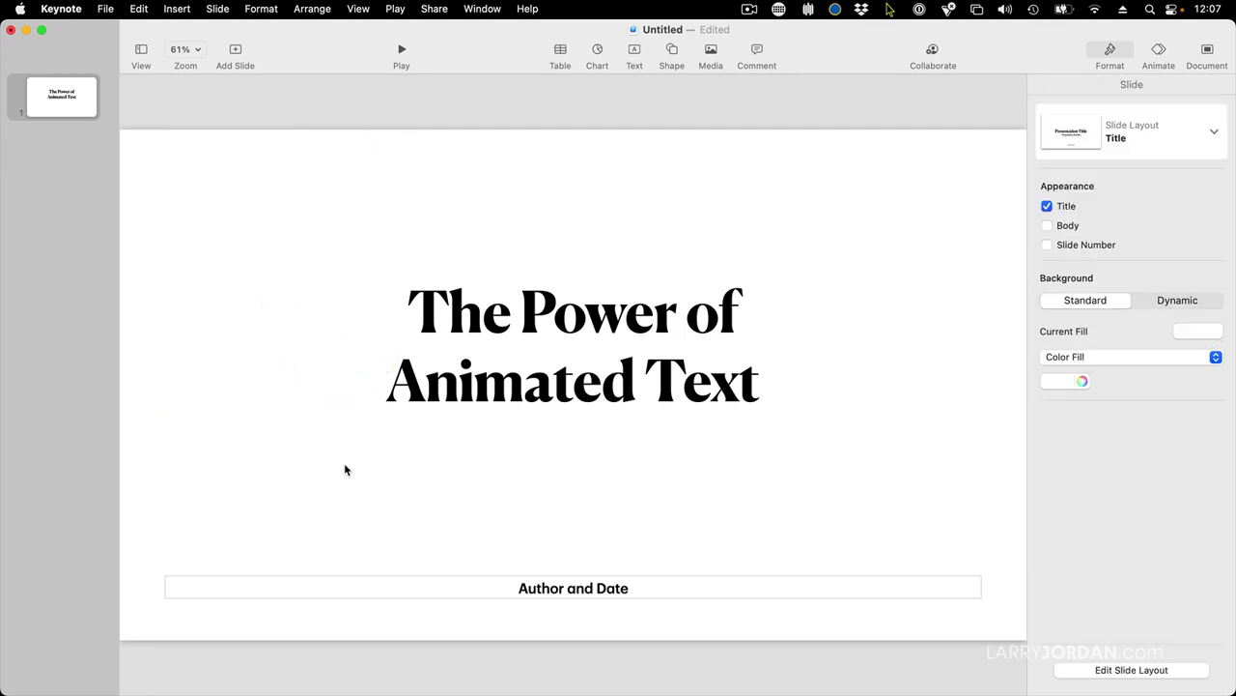
{"action": "left_click", "coordinate": [380, 591]}
{"action": "key", "text": "BackSpace"}
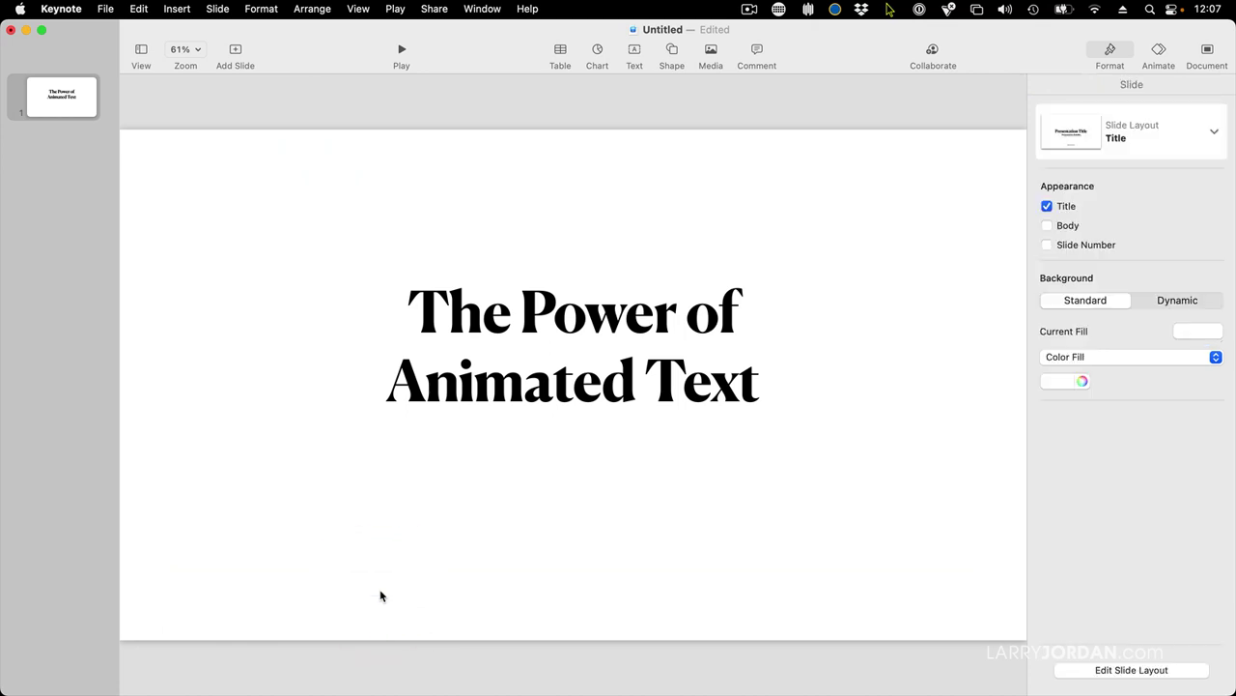
{"action": "left_click", "coordinate": [543, 391]}
{"action": "double_click", "coordinate": [543, 391]}
{"action": "left_click", "coordinate": [543, 392]}
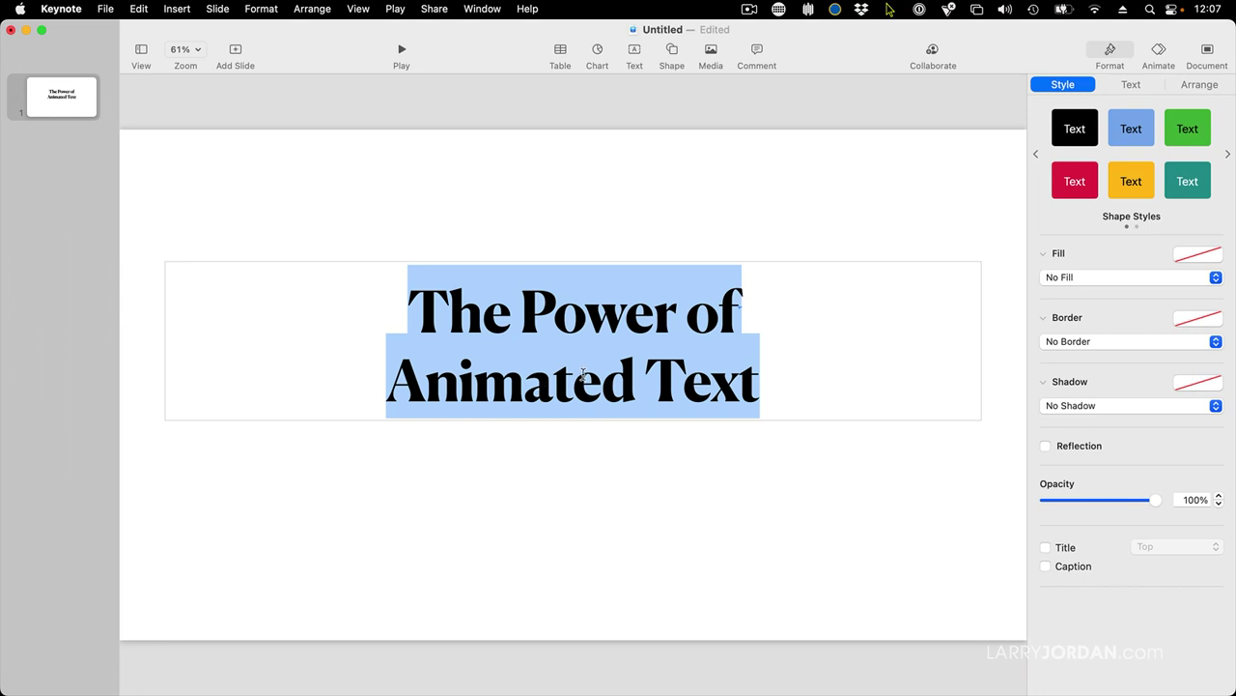
Remove Bold from 'The Power of' and set that line to 100 pt.
{"action": "left_click", "coordinate": [692, 311]}
{"action": "left_click_drag", "start_coordinate": [786, 306], "coordinate": [305, 300]}
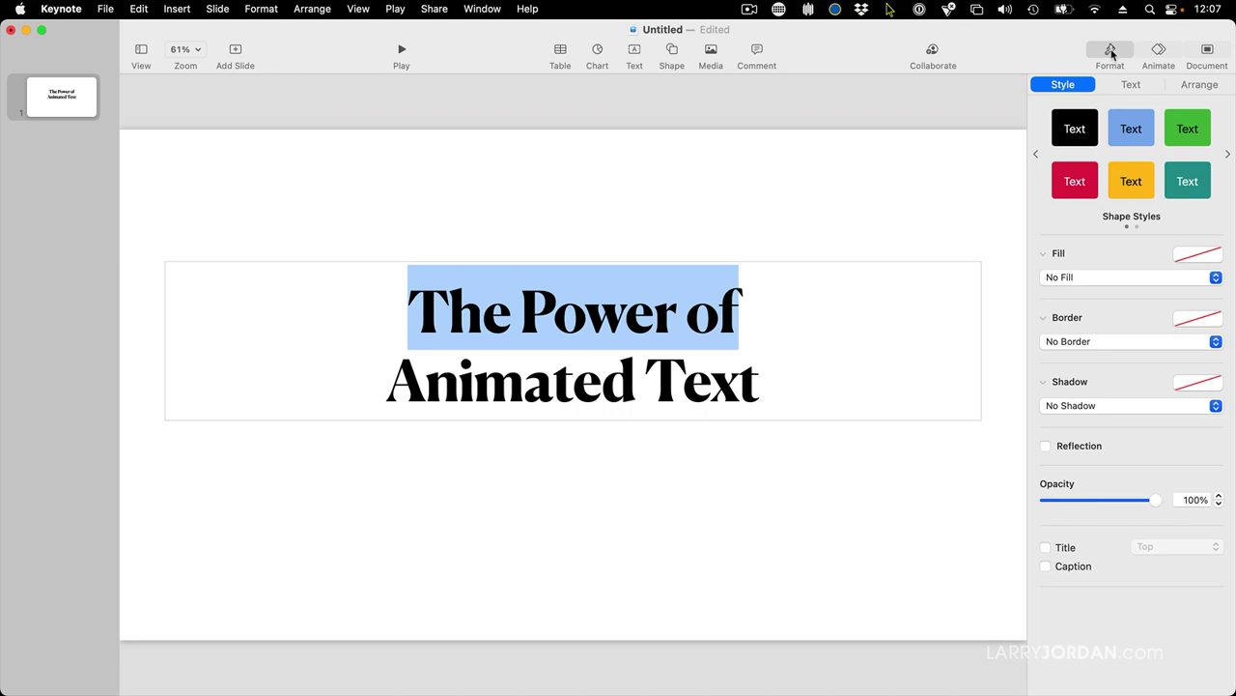
{"action": "left_click", "coordinate": [1110, 54]}
{"action": "left_click", "coordinate": [1110, 54]}
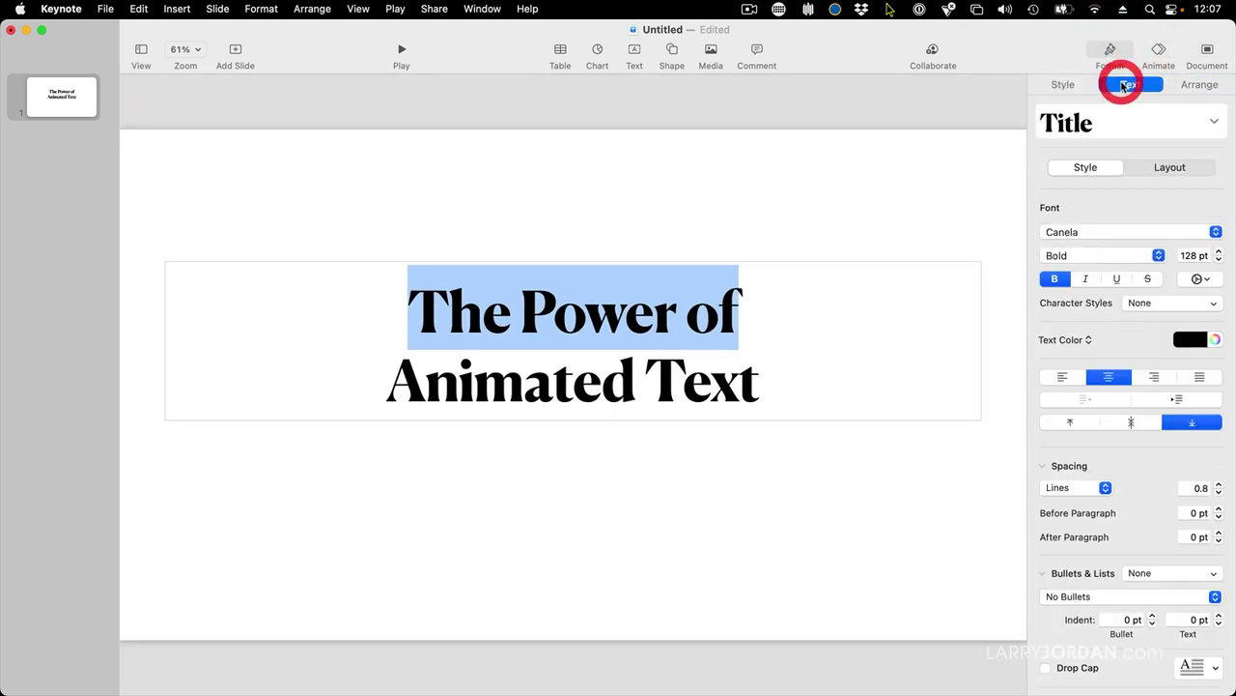
{"action": "left_click", "coordinate": [1131, 84]}
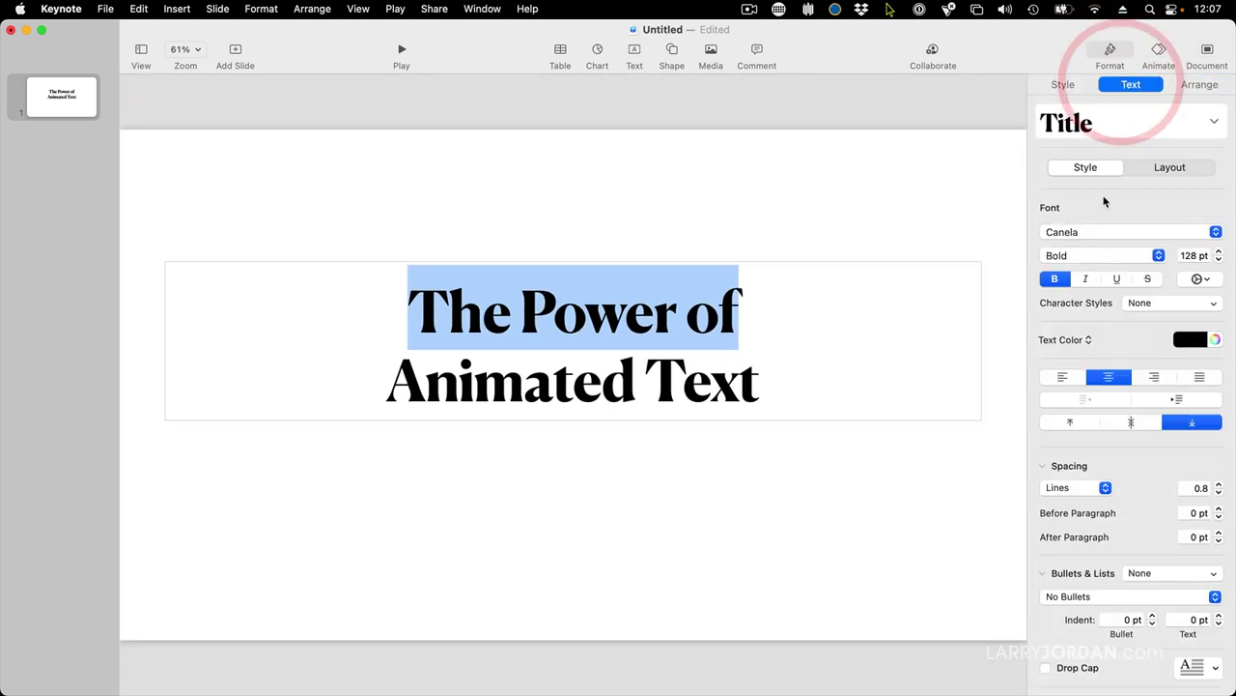
{"action": "left_click", "coordinate": [1055, 279]}
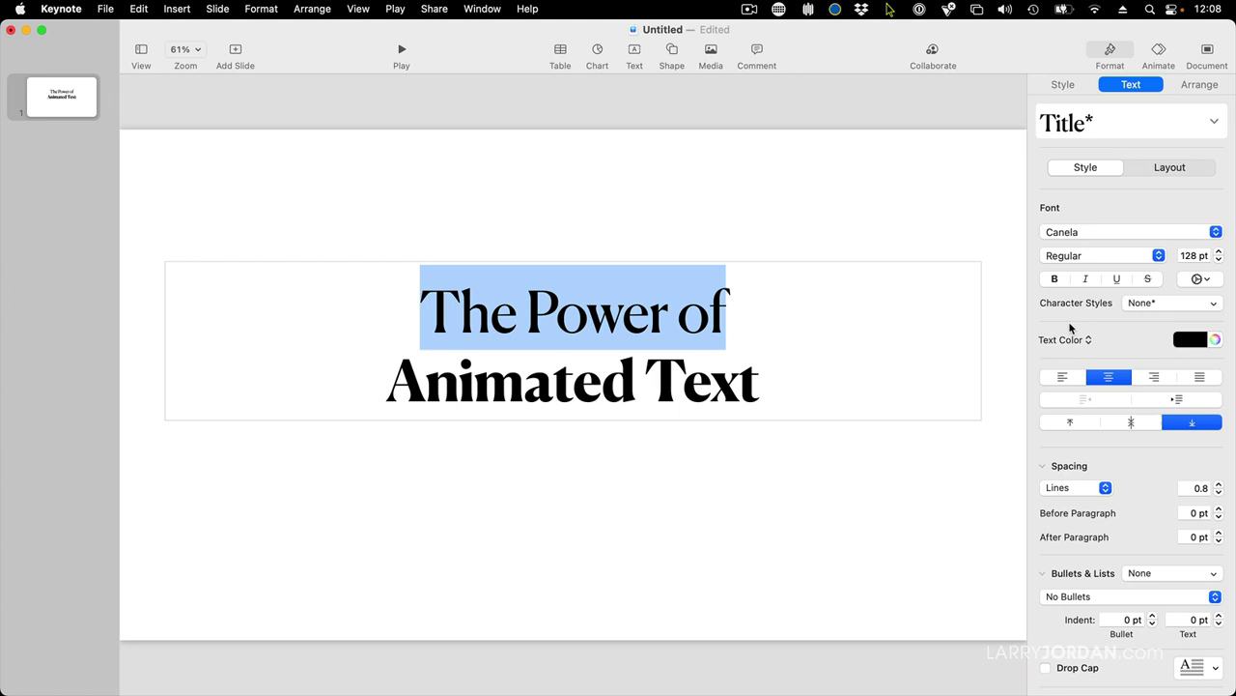
{"action": "left_click", "coordinate": [1194, 255]}
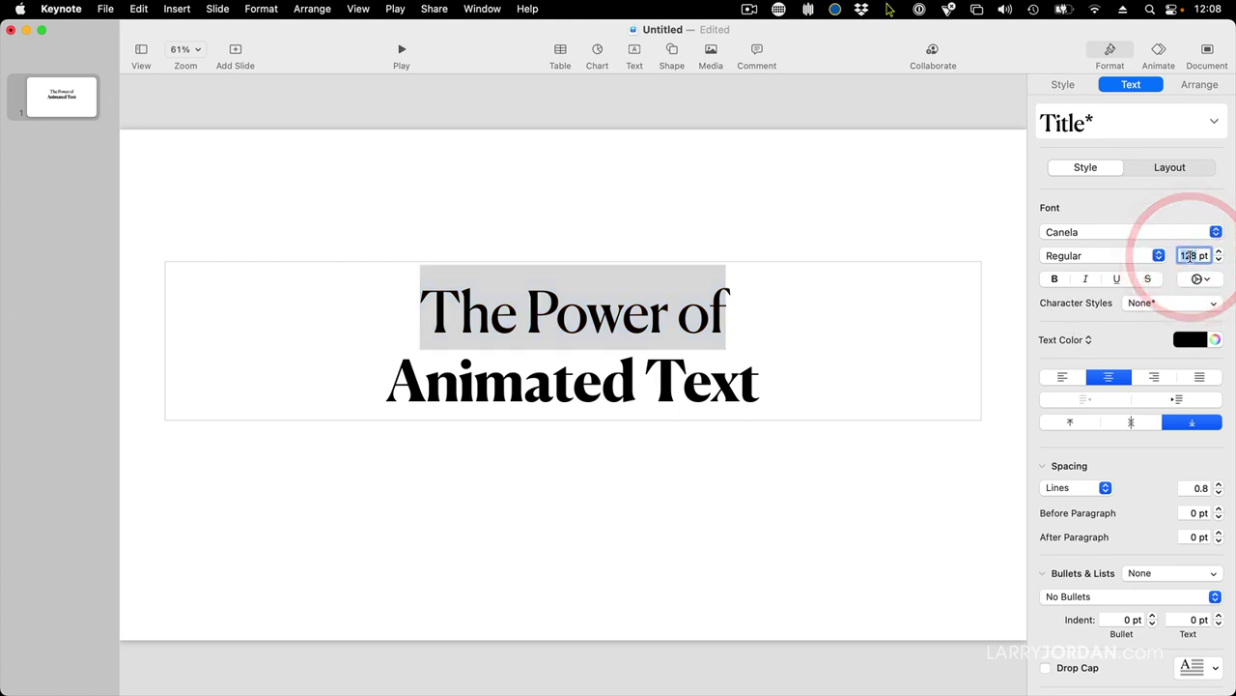
{"action": "type", "text": "100"}
{"action": "key", "text": "Return"}
Set a Custom Slide Size of width 1280 and height 720 in the Document settings.
{"action": "left_click", "coordinate": [843, 506]}
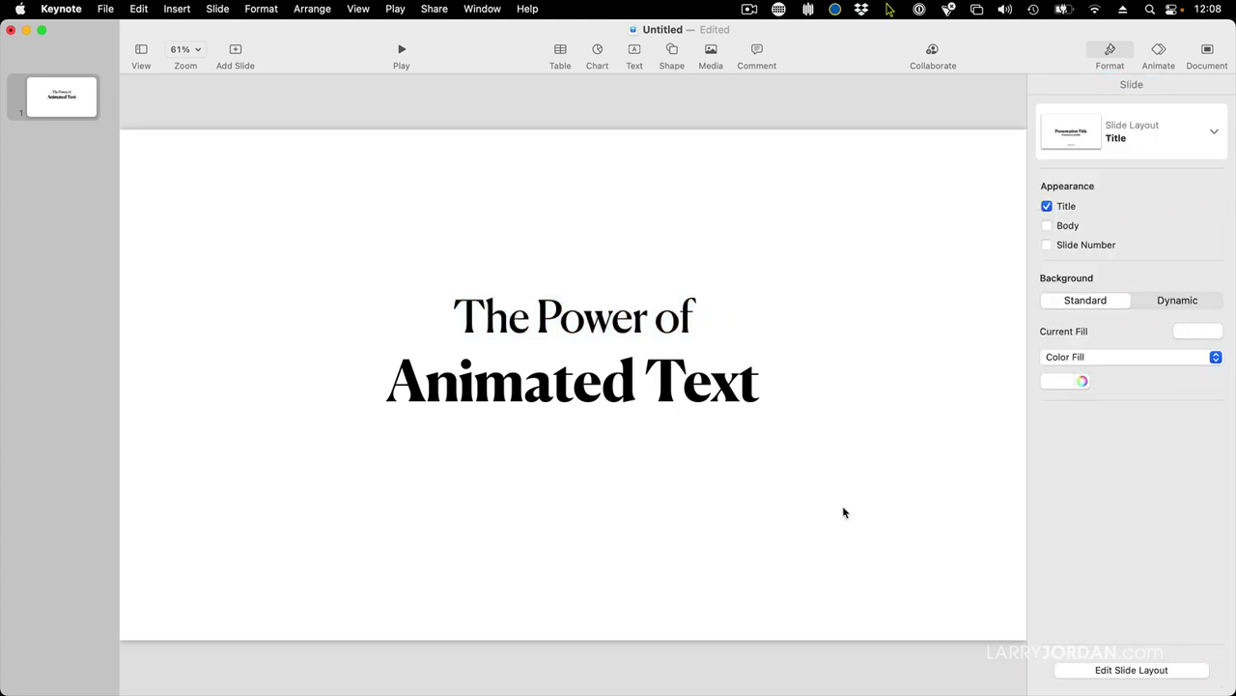
{"action": "left_click", "coordinate": [1205, 56]}
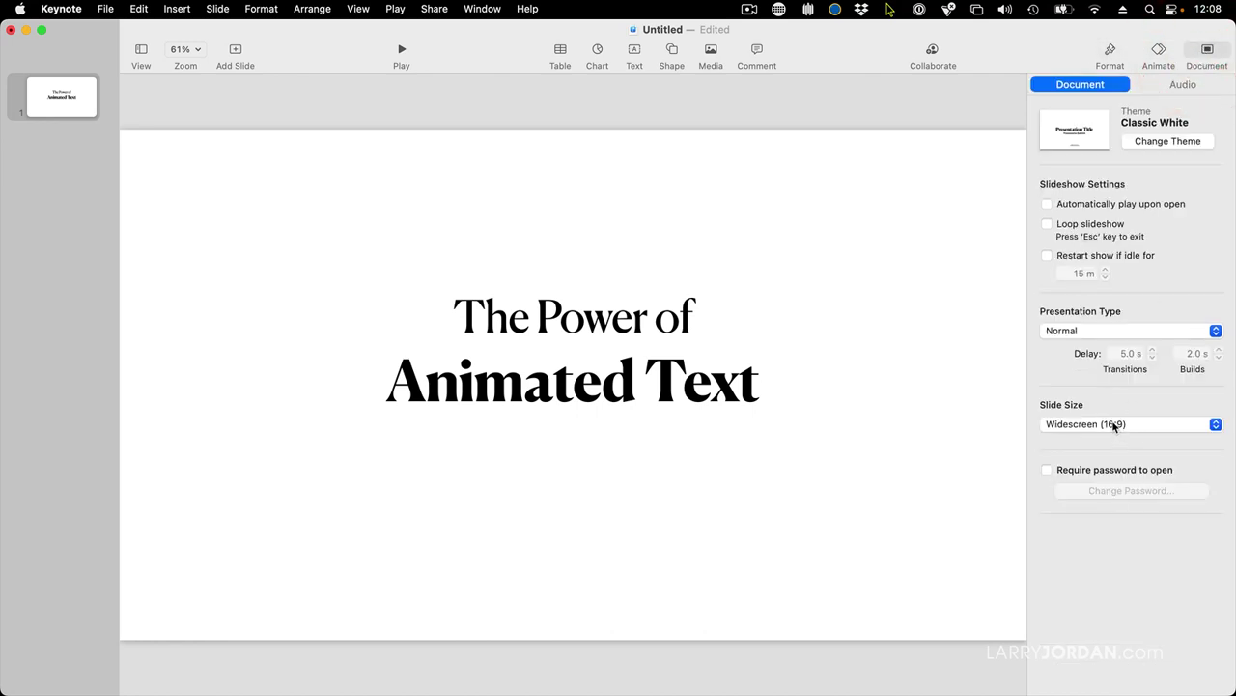
{"action": "left_click", "coordinate": [1115, 425]}
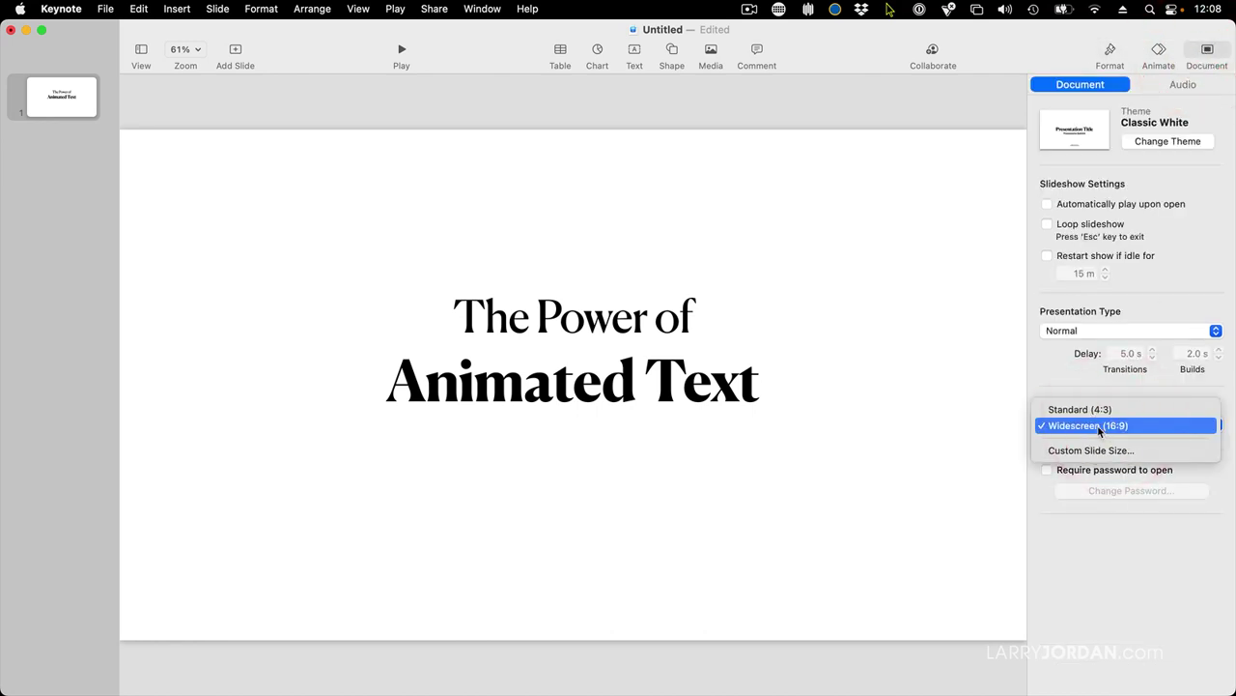
{"action": "left_click", "coordinate": [1098, 448]}
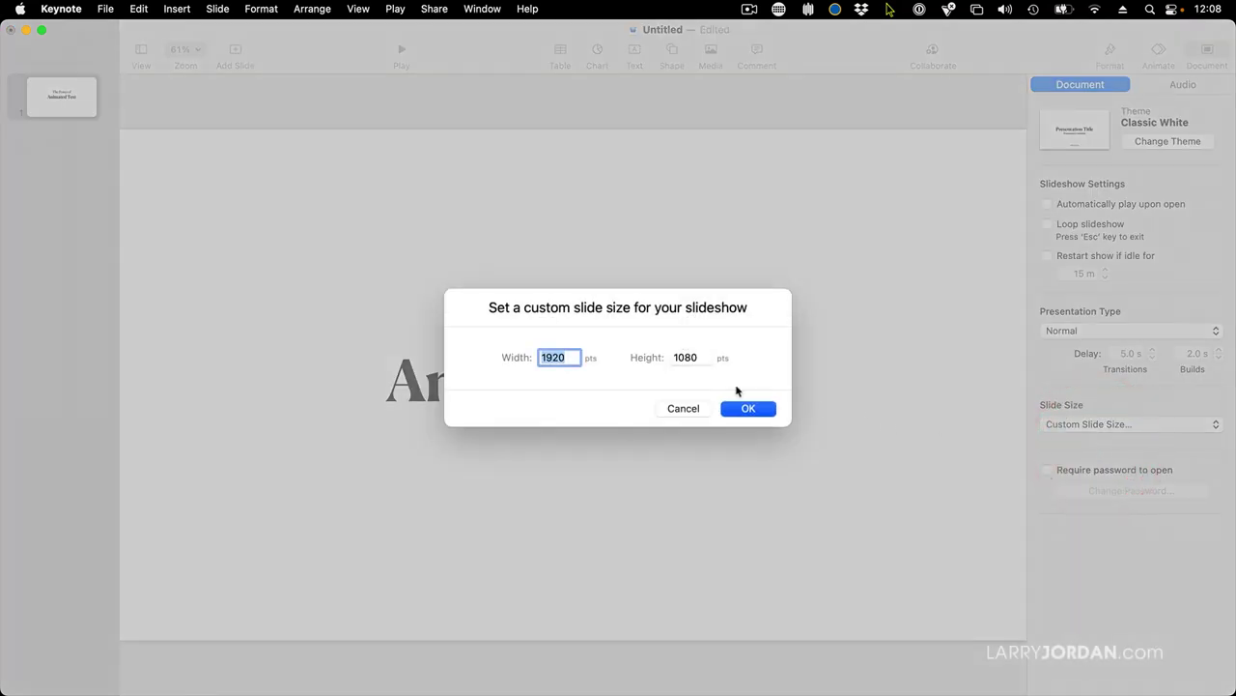
{"action": "type", "text": "19"}
{"action": "key", "text": "Tab"}
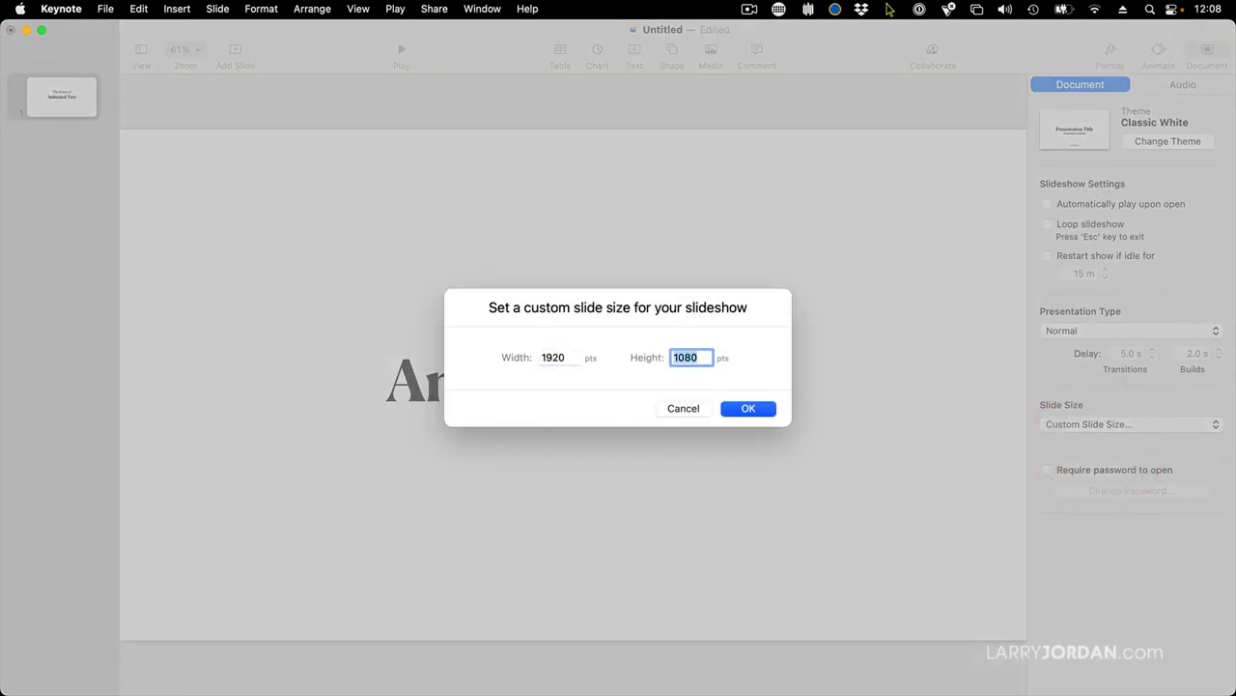
{"action": "key", "text": "shift+Tab"}
{"action": "type", "text": "1280"}
{"action": "key", "text": "Tab"}
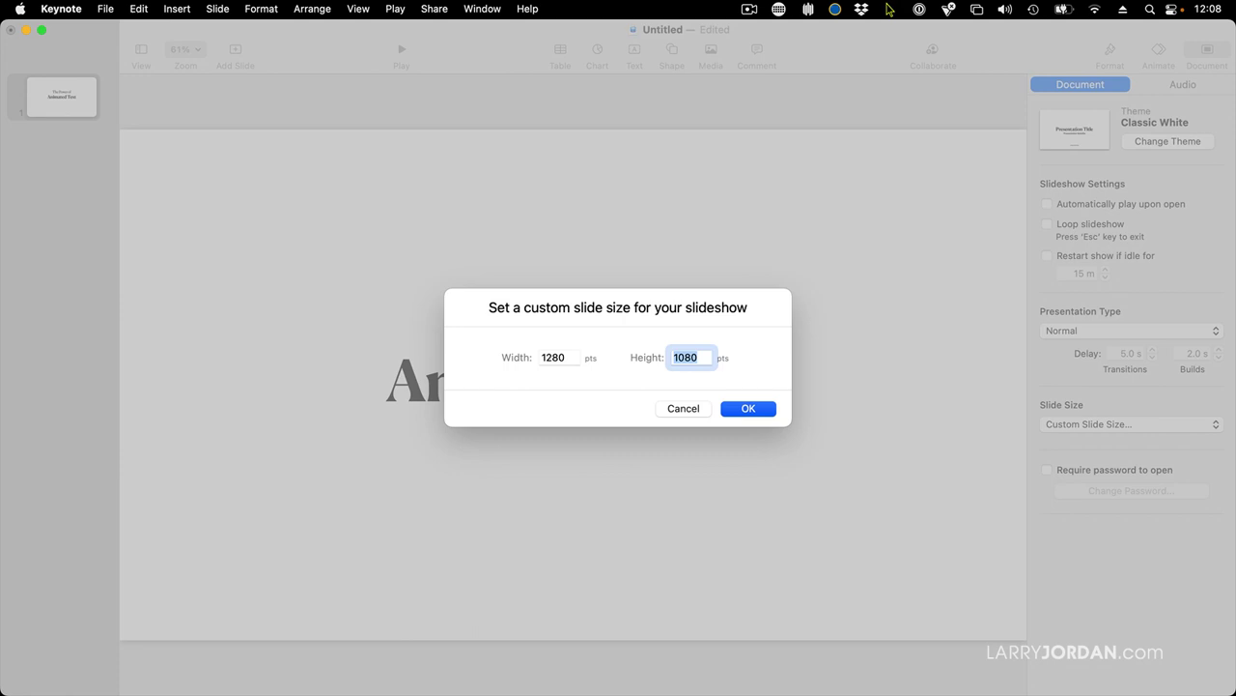
{"action": "type", "text": "720"}
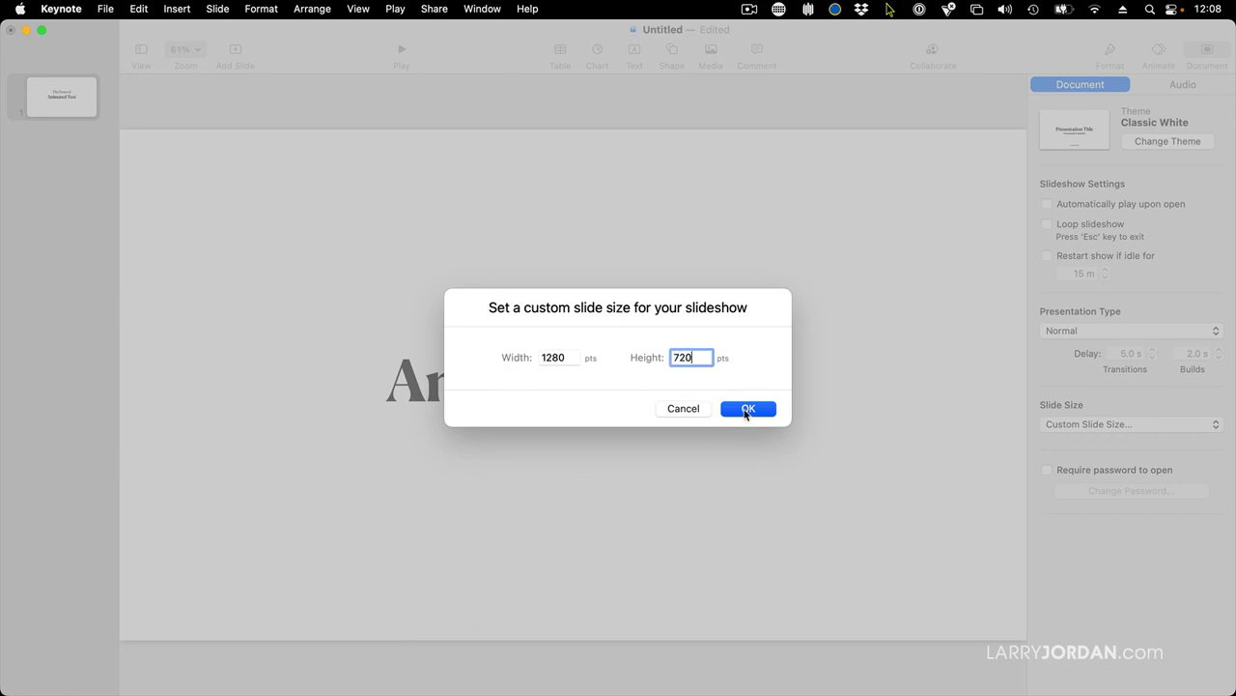
{"action": "left_click", "coordinate": [746, 409]}
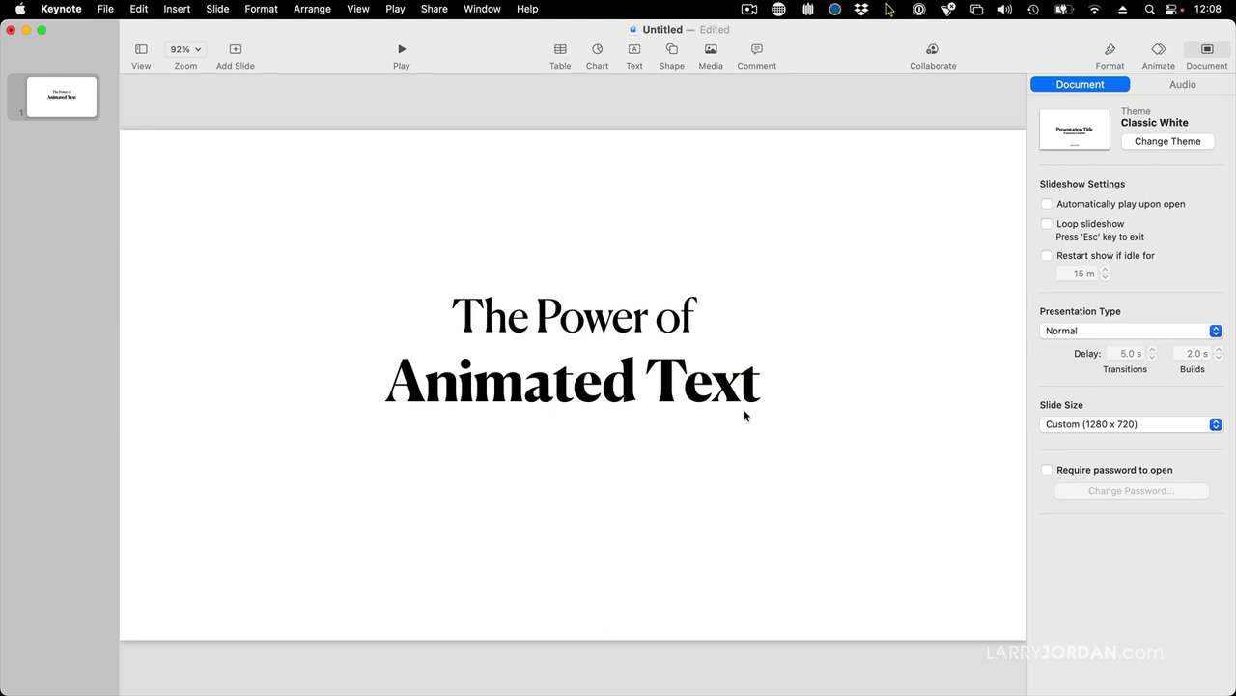
Drag the title box handles to enlarge it to about 1152 × 239 pt.
{"action": "left_click", "coordinate": [664, 340]}
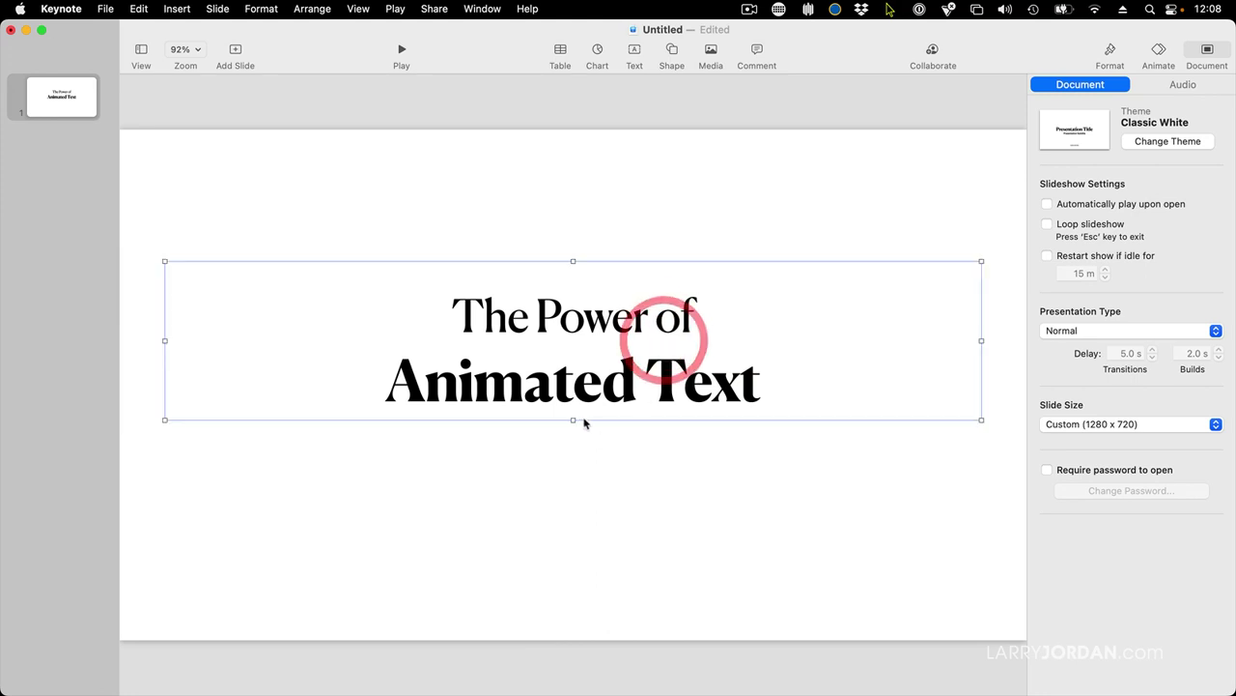
{"action": "mouse_move", "coordinate": [573, 419]}
{"action": "left_mouse_down"}
{"action": "mouse_move", "coordinate": [574, 462]}
{"action": "mouse_move", "coordinate": [573, 330]}
{"action": "mouse_move", "coordinate": [558, 454]}
{"action": "mouse_move", "coordinate": [563, 422]}
{"action": "mouse_move", "coordinate": [571, 441]}
{"action": "mouse_move", "coordinate": [573, 426]}
{"action": "left_mouse_up"}
{"action": "mouse_move", "coordinate": [165, 426]}
{"action": "left_mouse_down"}
{"action": "mouse_move", "coordinate": [212, 425]}
{"action": "mouse_move", "coordinate": [165, 424]}
{"action": "left_mouse_up"}
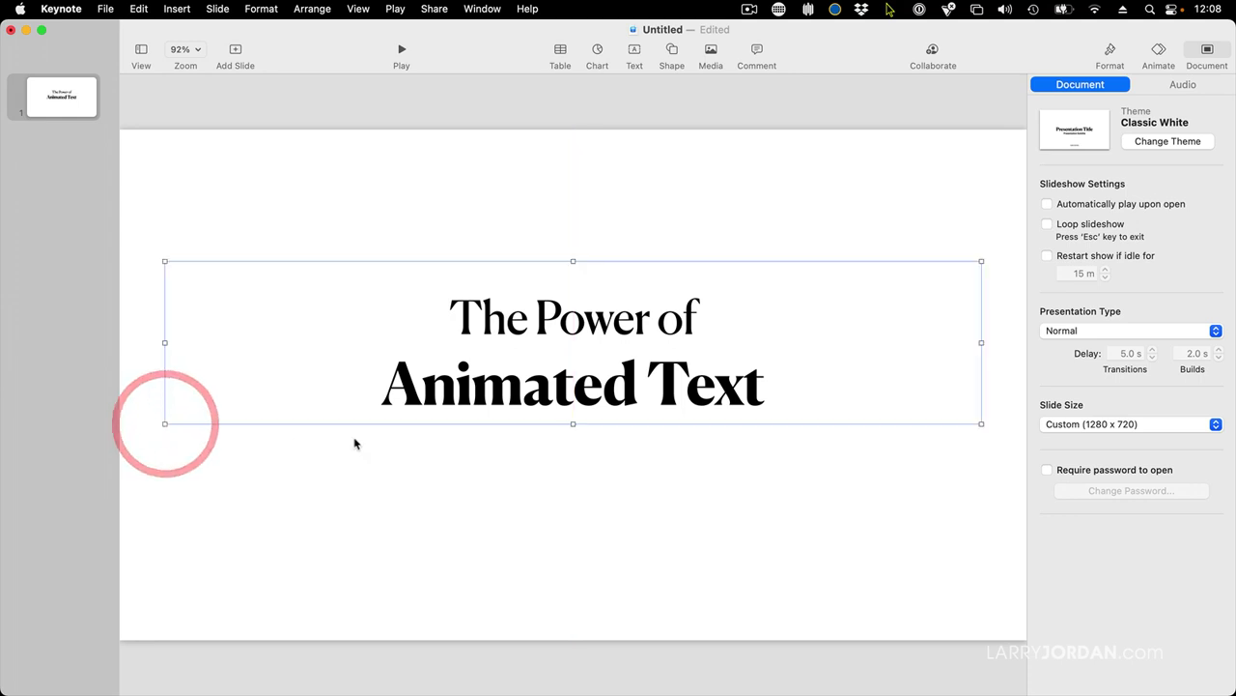
{"action": "mouse_move", "coordinate": [573, 423]}
{"action": "left_mouse_down"}
{"action": "mouse_move", "coordinate": [571, 444]}
{"action": "mouse_move", "coordinate": [571, 430]}
{"action": "left_mouse_up"}
{"action": "left_click", "coordinate": [637, 440]}
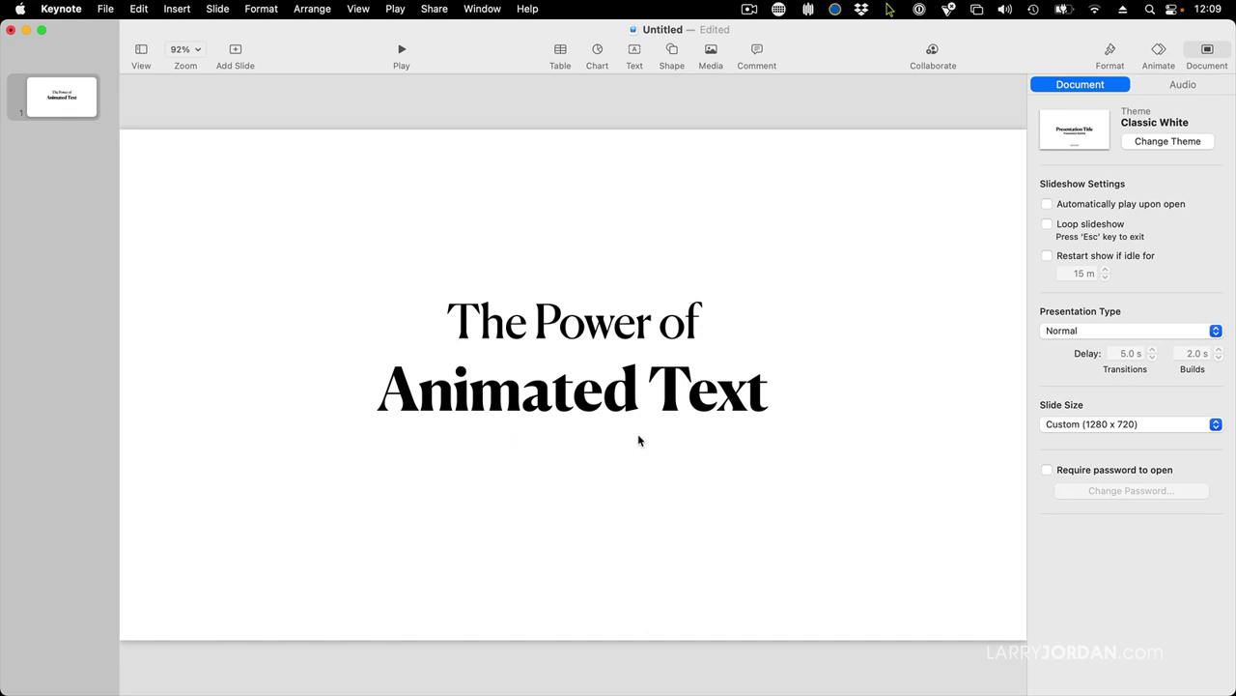
{"action": "left_click", "coordinate": [1158, 51]}
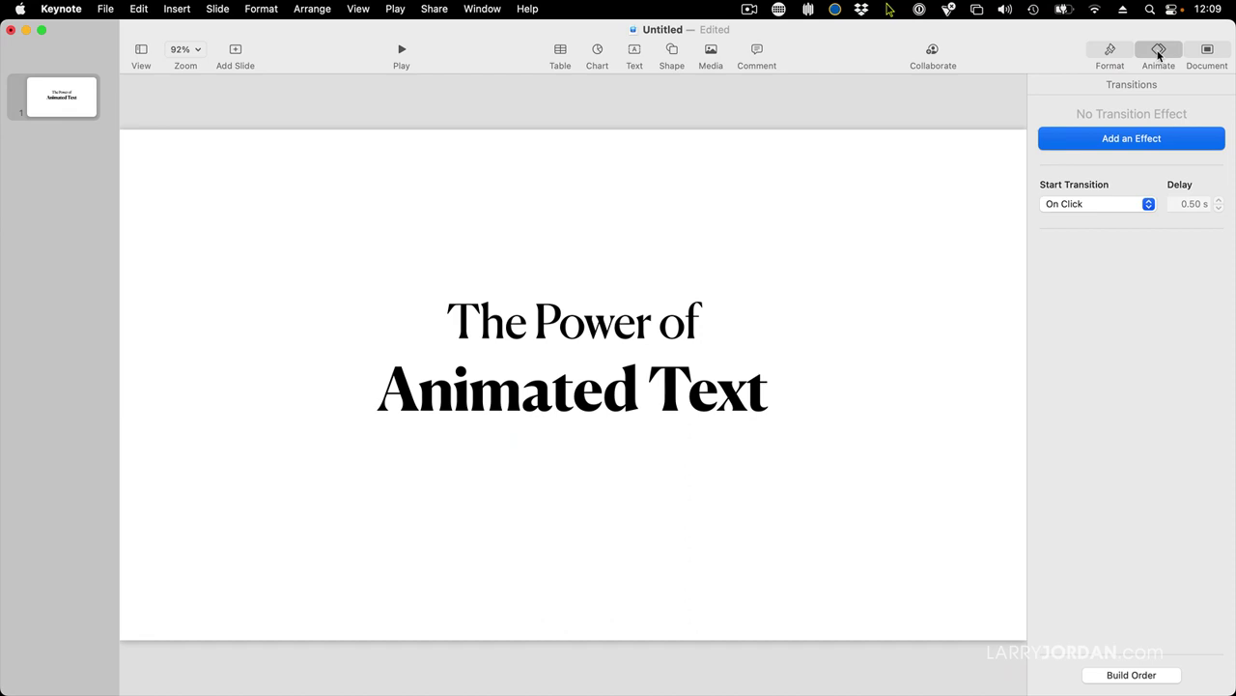
{"action": "left_click", "coordinate": [824, 381]}
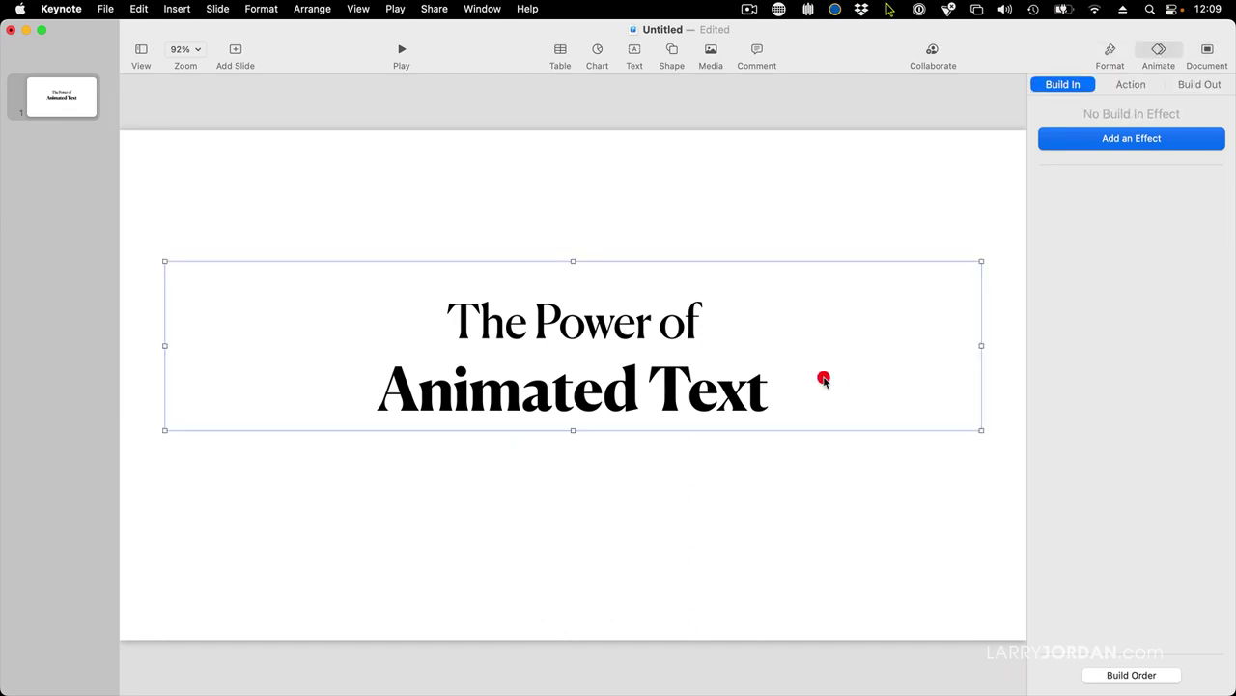
{"action": "double_click", "coordinate": [704, 352]}
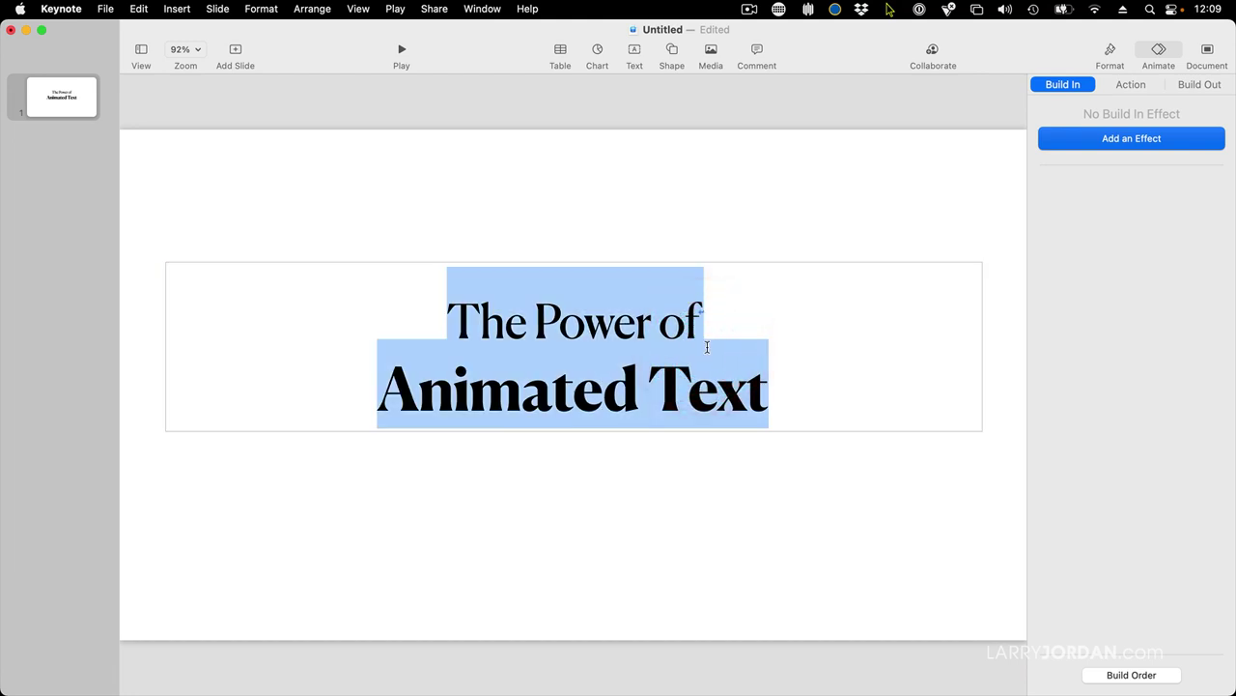
{"action": "left_click", "coordinate": [816, 313]}
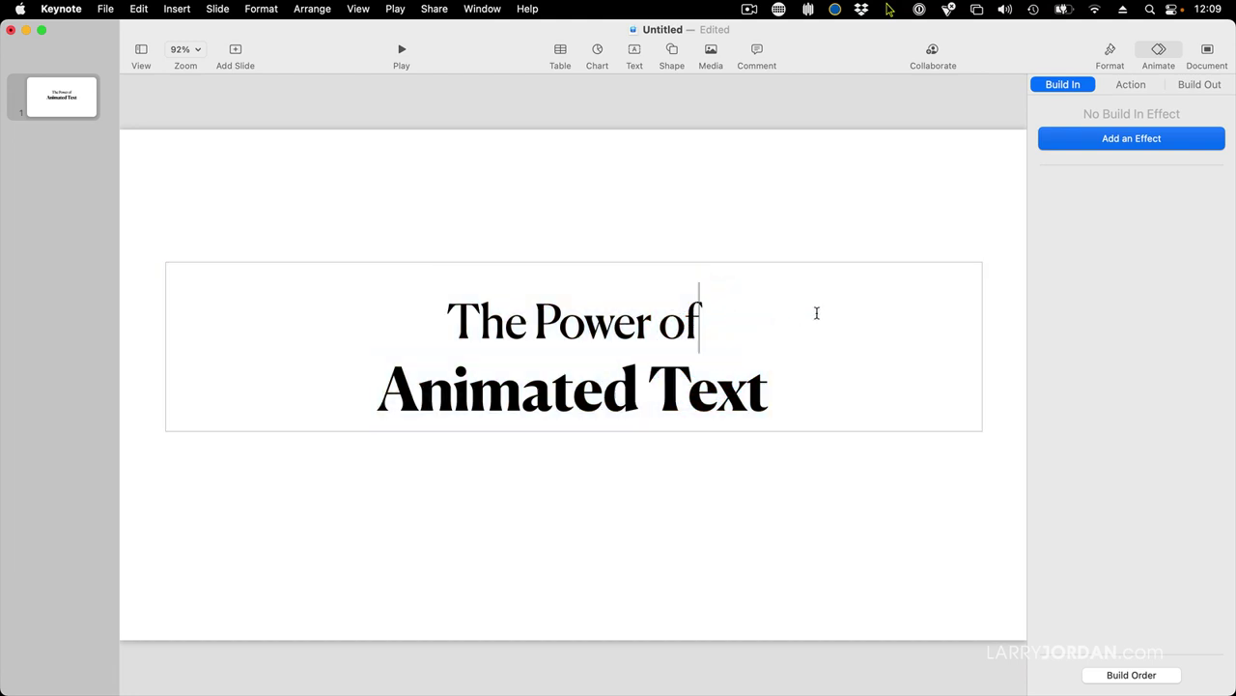
Preview the Orbital build-in on the title, then apply it.
{"action": "left_click", "coordinate": [1155, 54]}
{"action": "left_click", "coordinate": [1120, 139]}
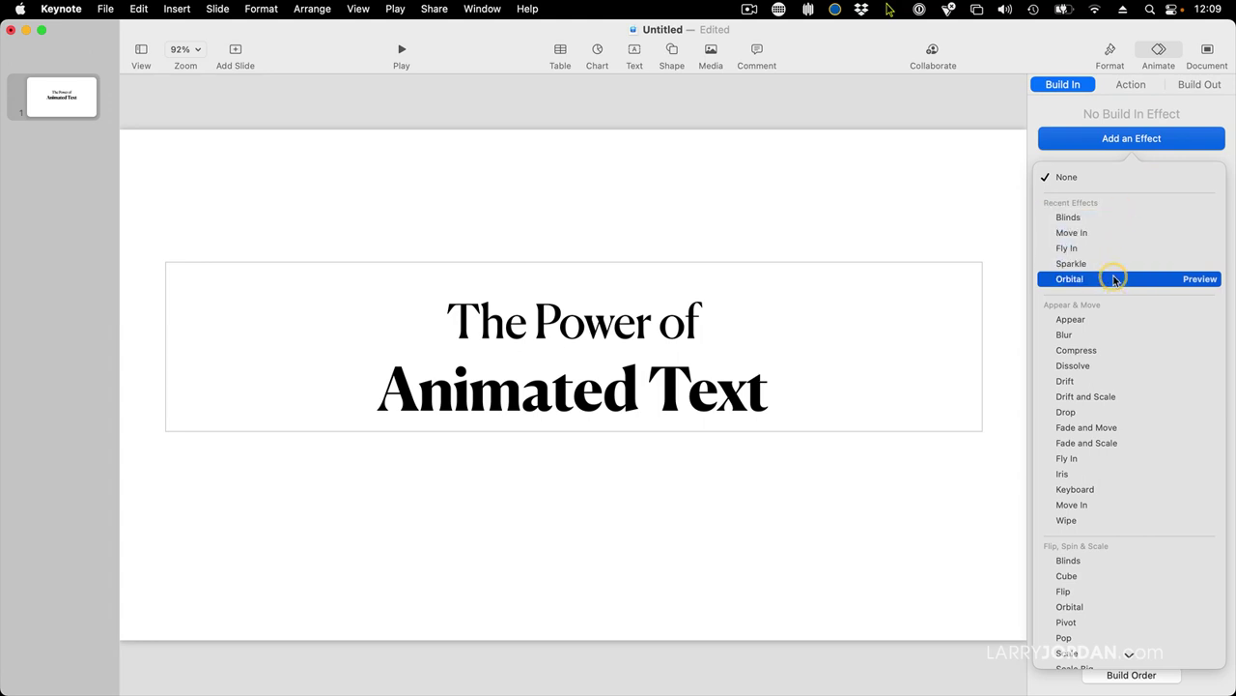
{"action": "left_click", "coordinate": [1202, 280]}
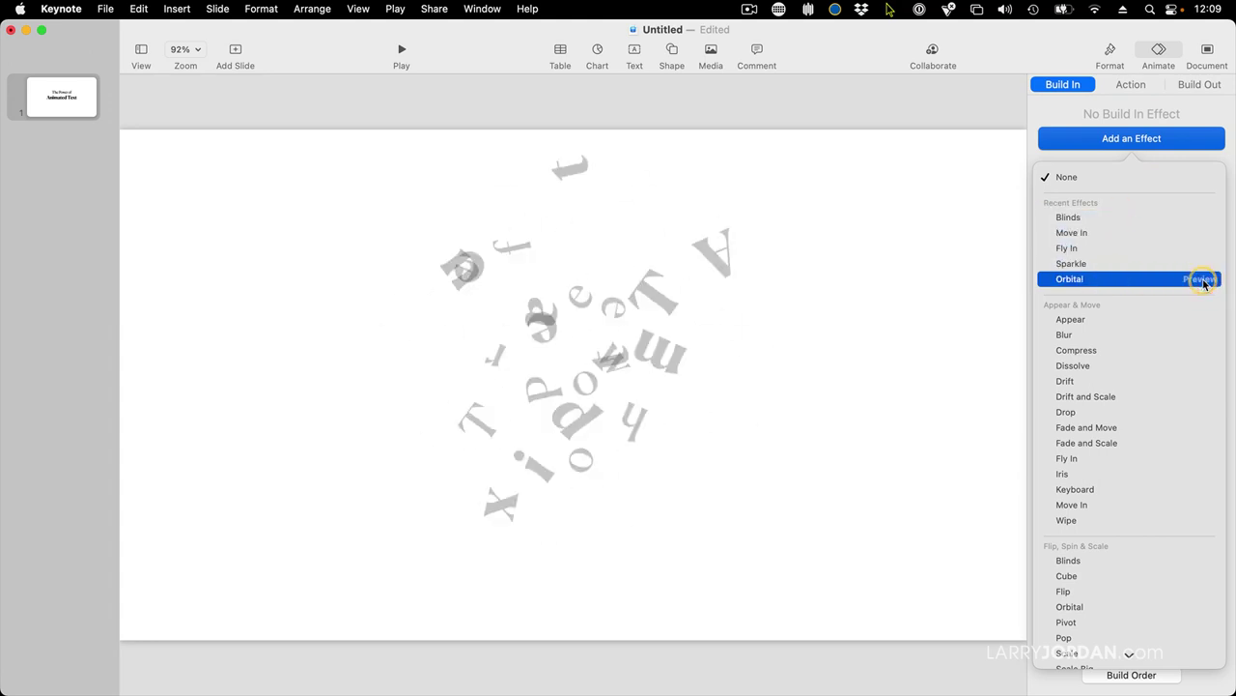
{"action": "left_click", "coordinate": [1202, 280]}
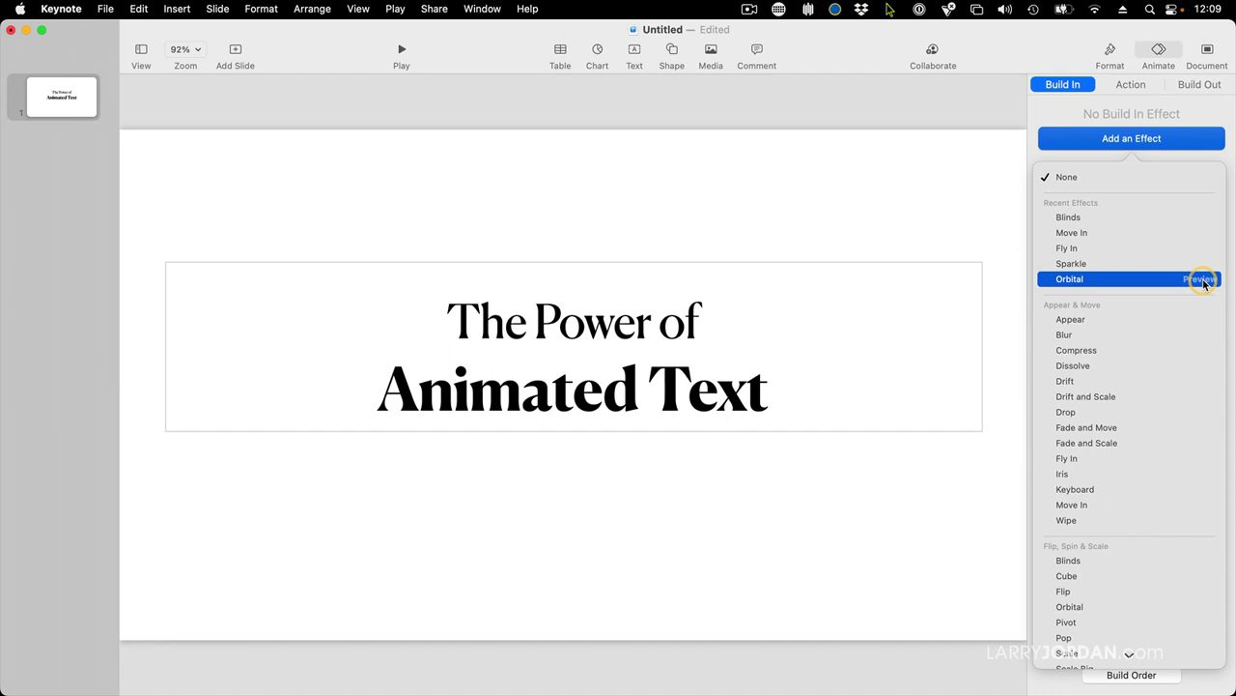
{"action": "left_click", "coordinate": [1130, 279]}
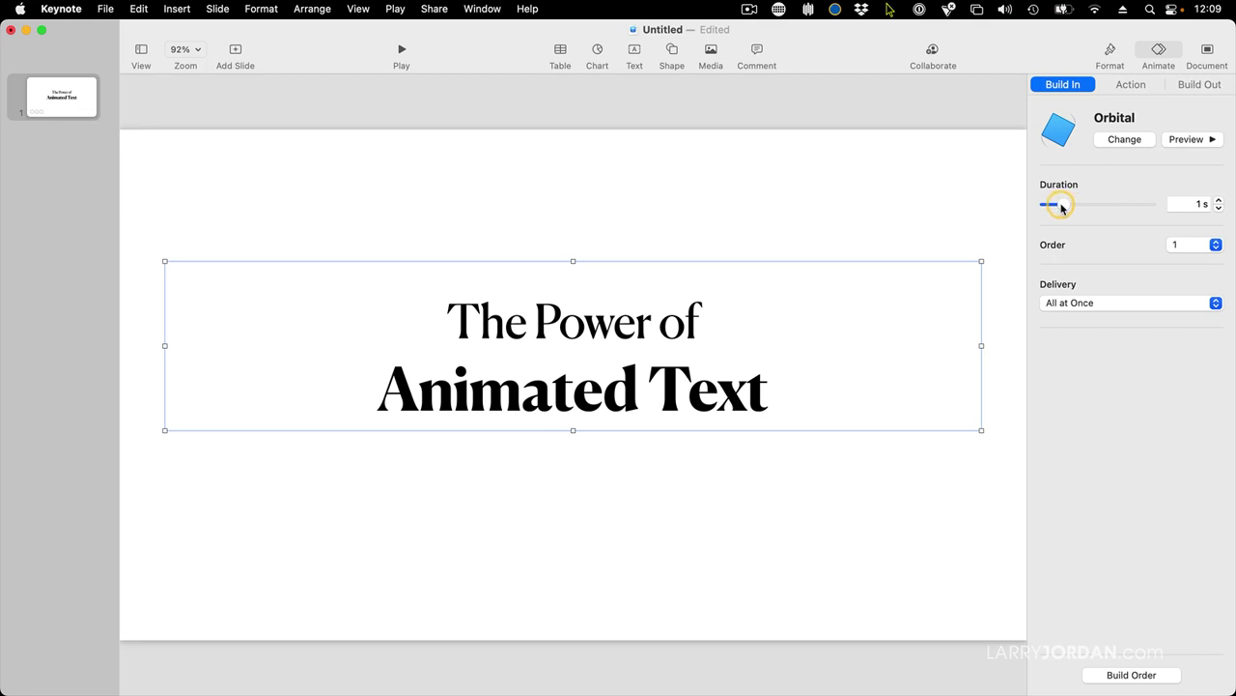
Set the build Duration to 3 s and leave Delivery at All at Once.
{"action": "left_click_drag", "start_coordinate": [1062, 205], "coordinate": [1082, 207]}
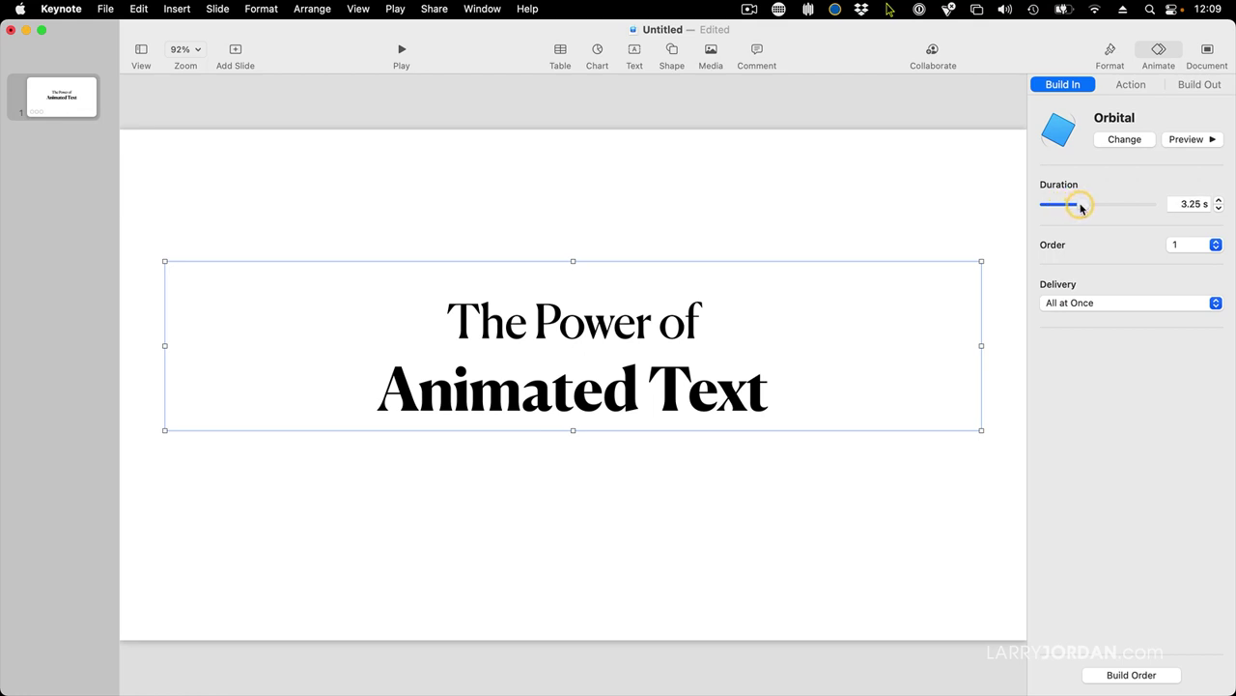
{"action": "left_click", "coordinate": [1079, 206]}
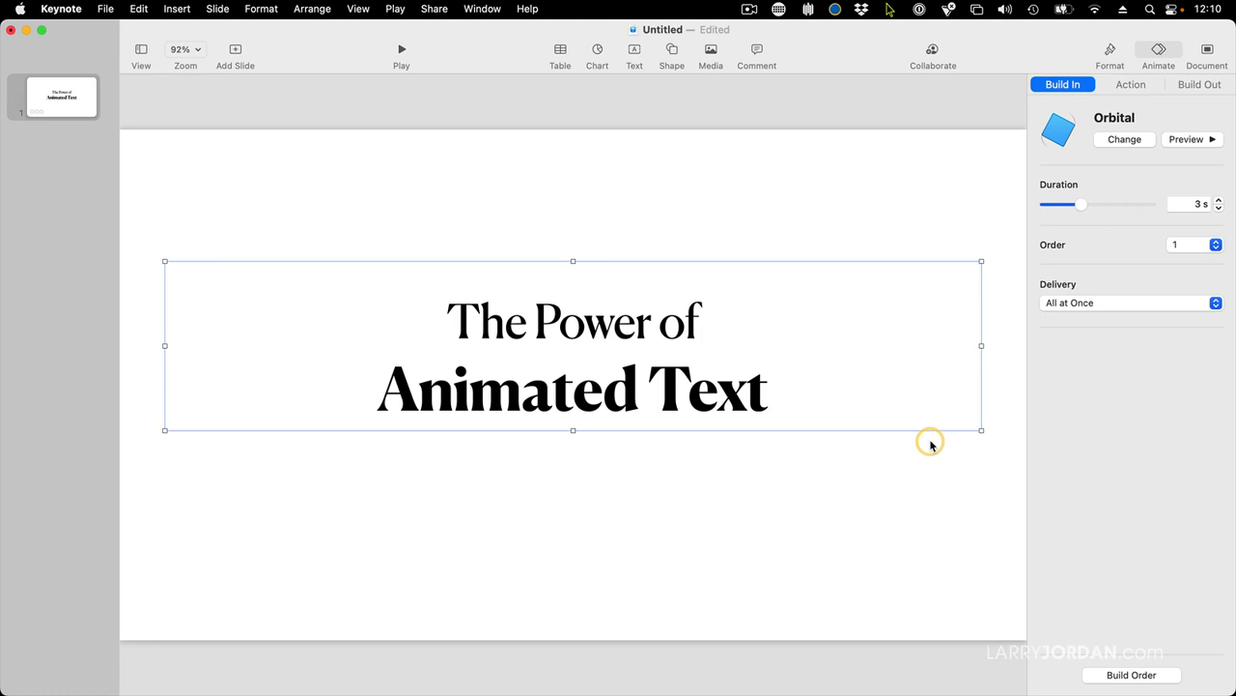
{"action": "left_click", "coordinate": [1090, 302]}
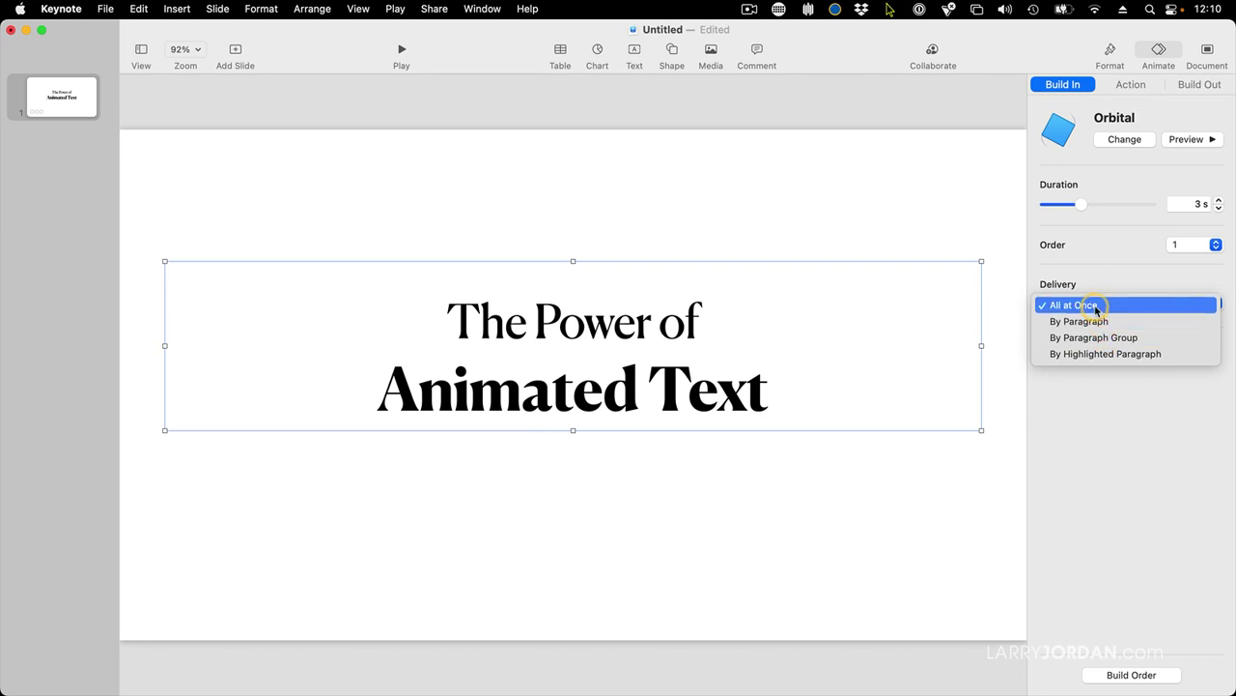
{"action": "left_click", "coordinate": [1094, 305]}
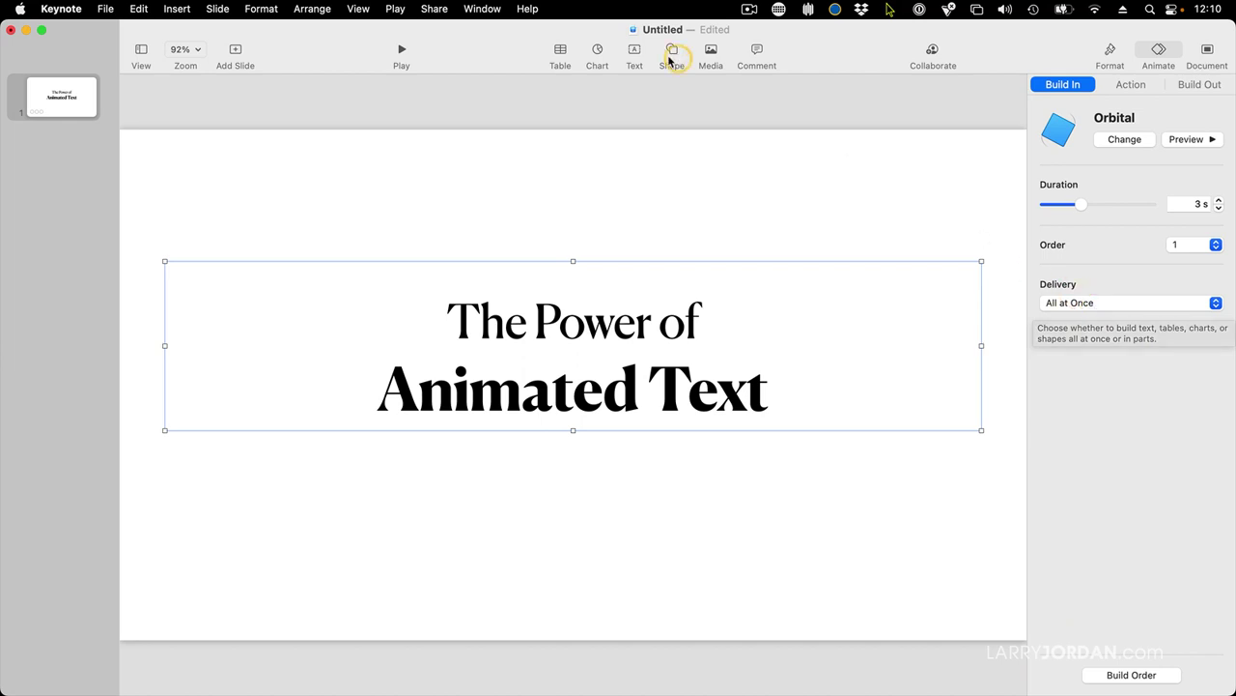
Start a movie export with Custom resolution and Apple ProRes 4444 compression with transparency.
{"action": "left_click", "coordinate": [107, 9]}
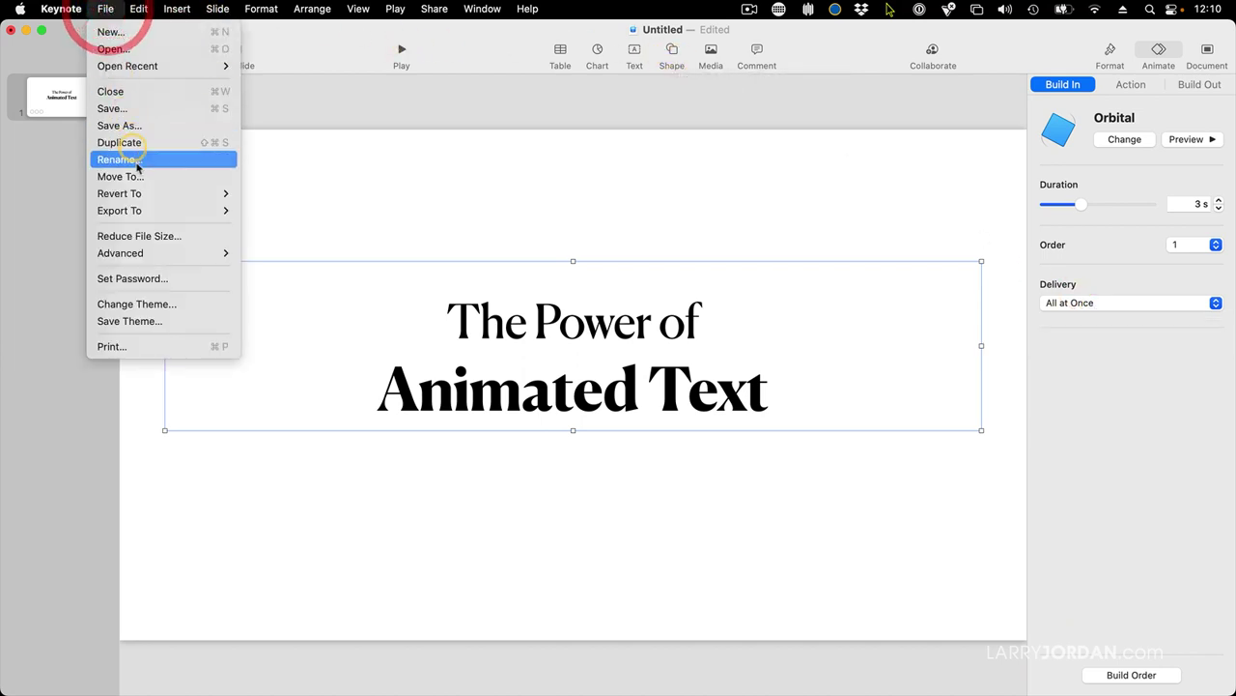
{"action": "mouse_move", "coordinate": [148, 209]}
{"action": "left_click", "coordinate": [288, 245]}
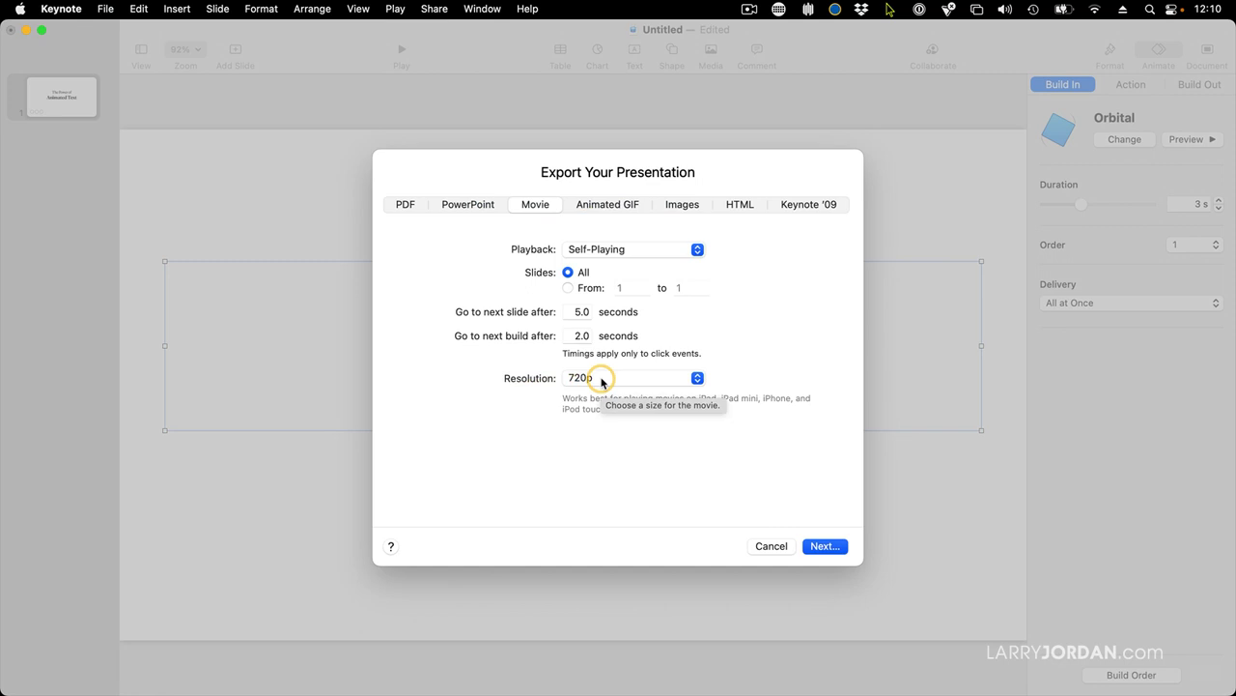
{"action": "left_click", "coordinate": [601, 380]}
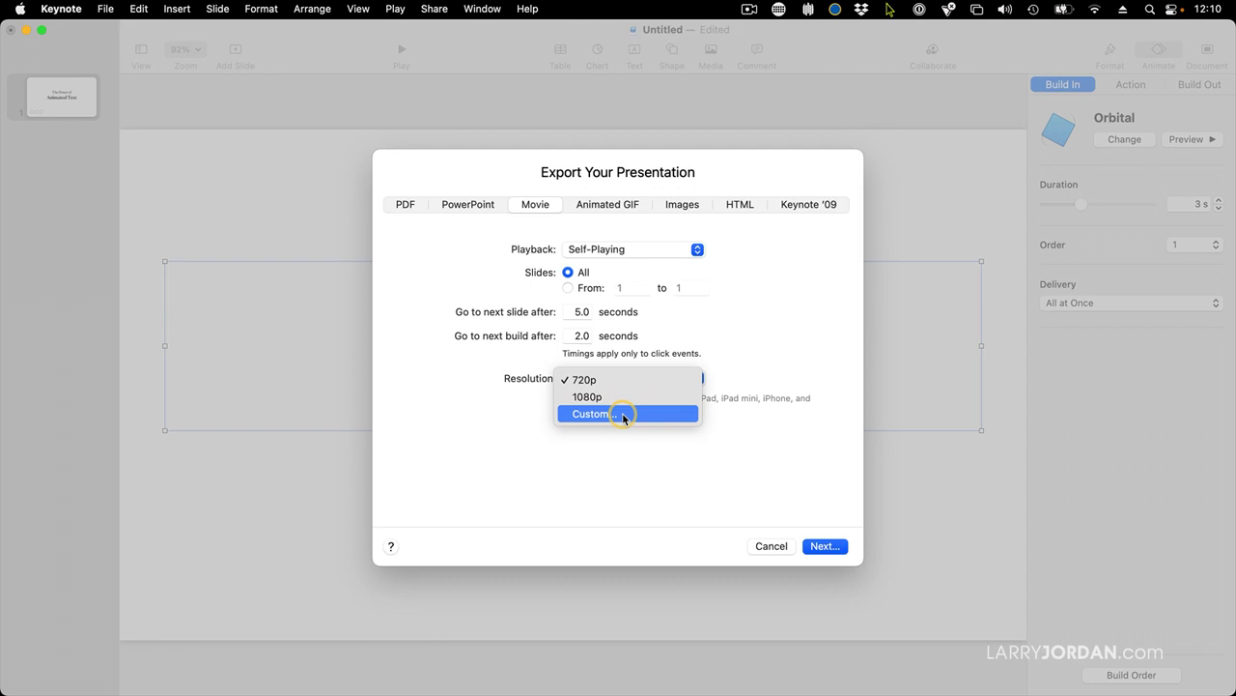
{"action": "left_click", "coordinate": [623, 415]}
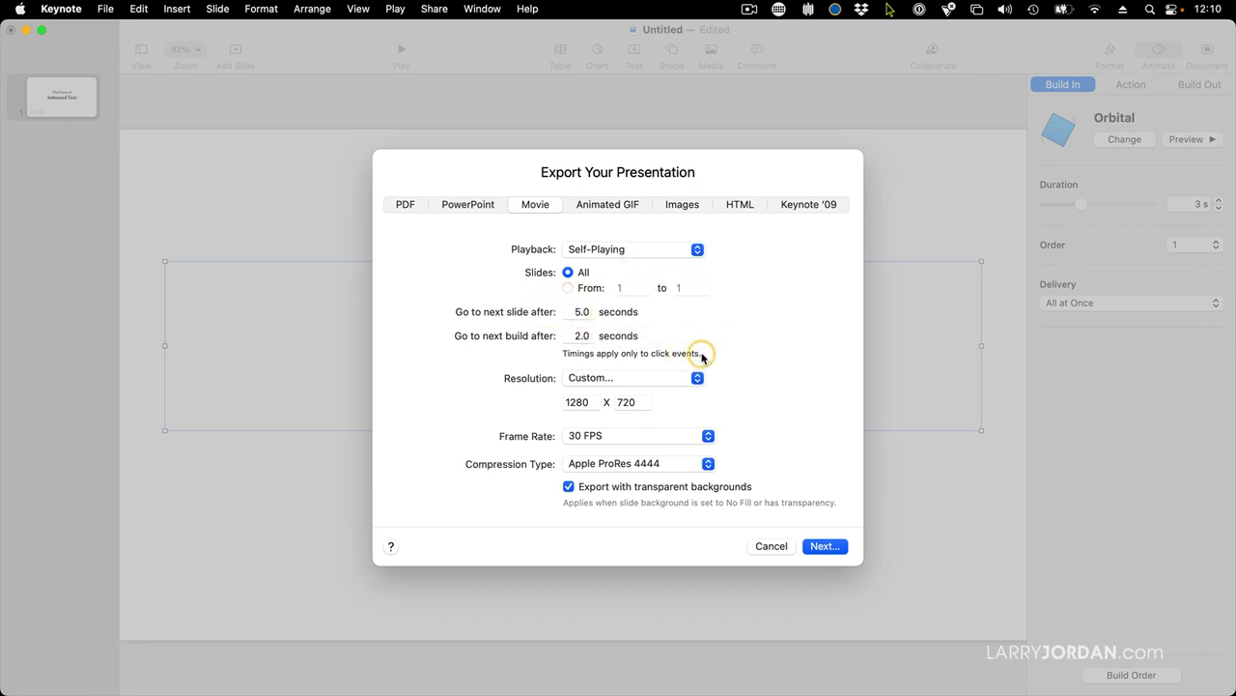
{"action": "left_click", "coordinate": [654, 464]}
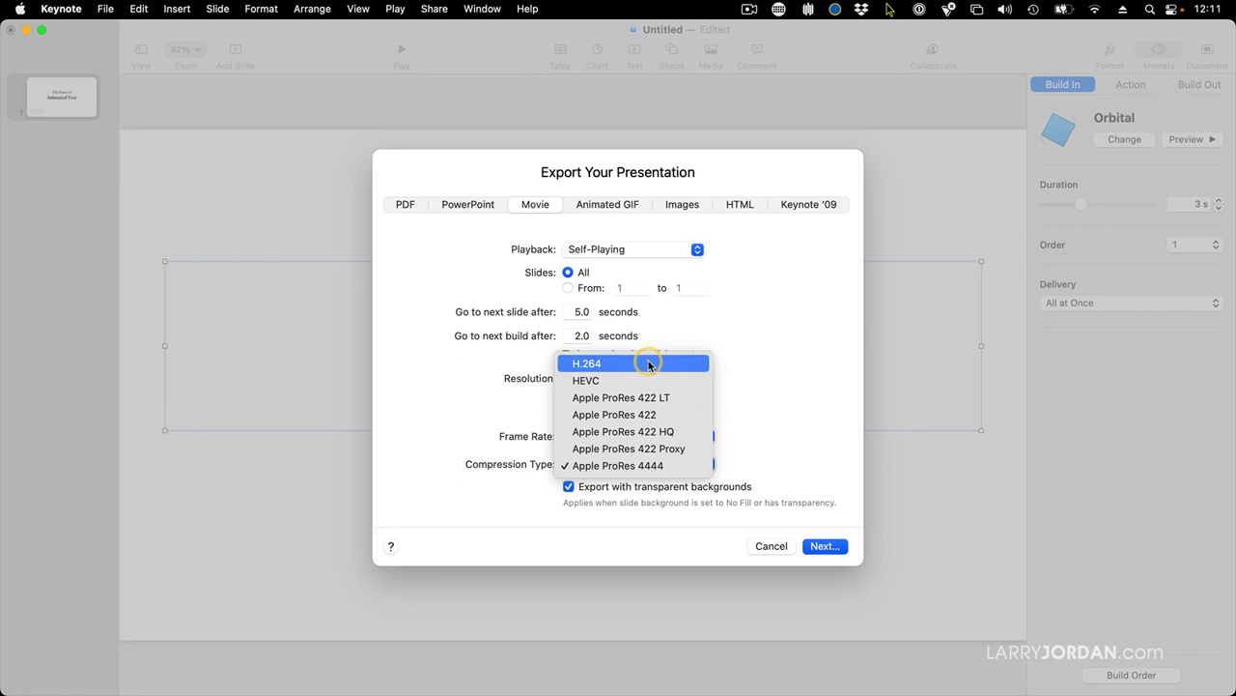
{"action": "left_click", "coordinate": [664, 467]}
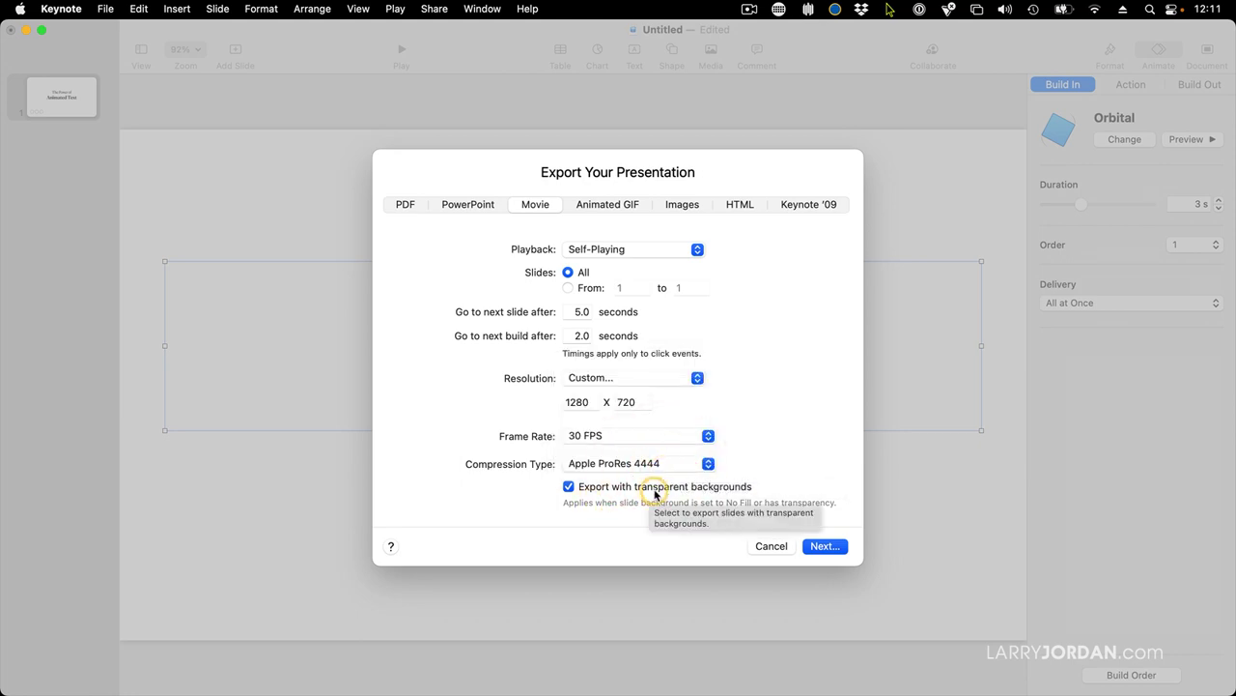
Name the movie 'Animated Movie' and export it to the Desktop.
{"action": "left_click", "coordinate": [823, 546]}
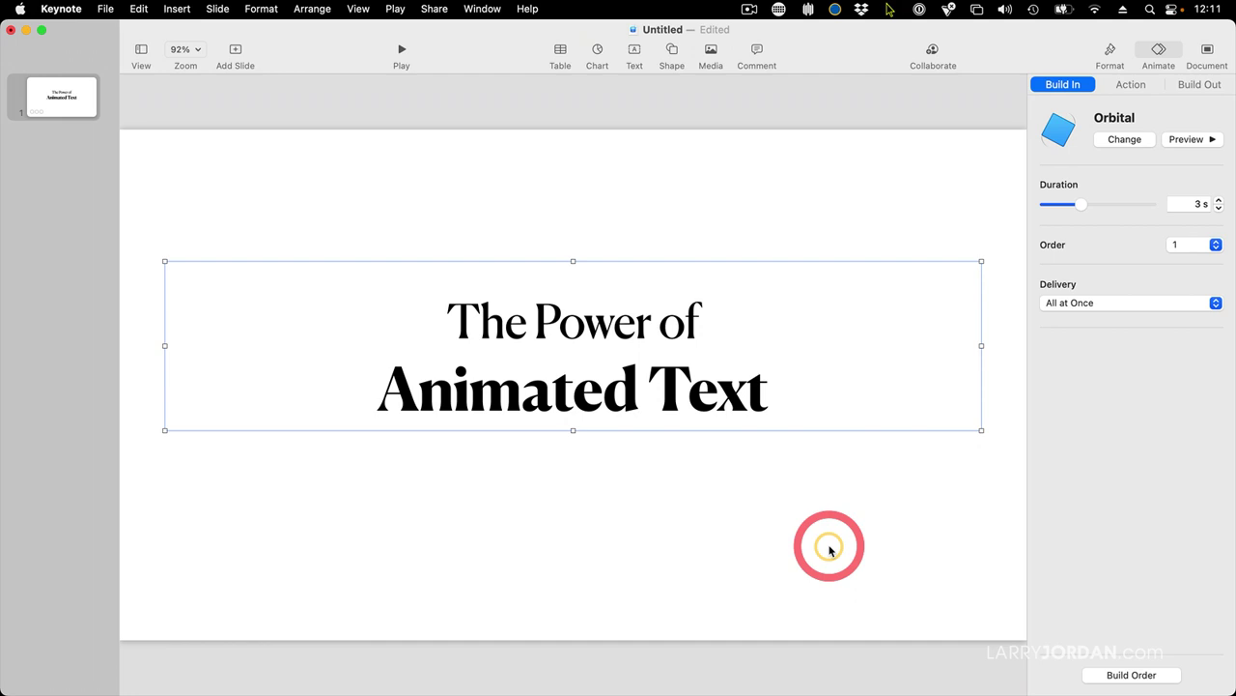
{"action": "type", "text": "Animated Movie"}
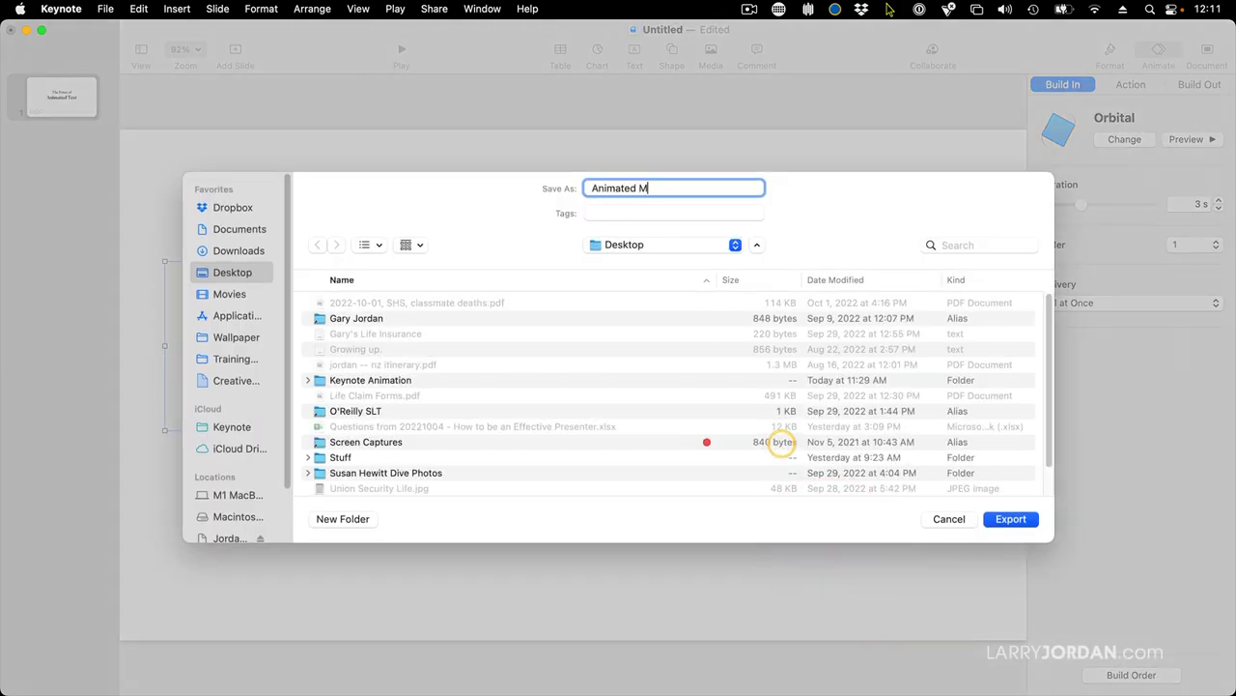
{"action": "left_click", "coordinate": [1014, 521]}
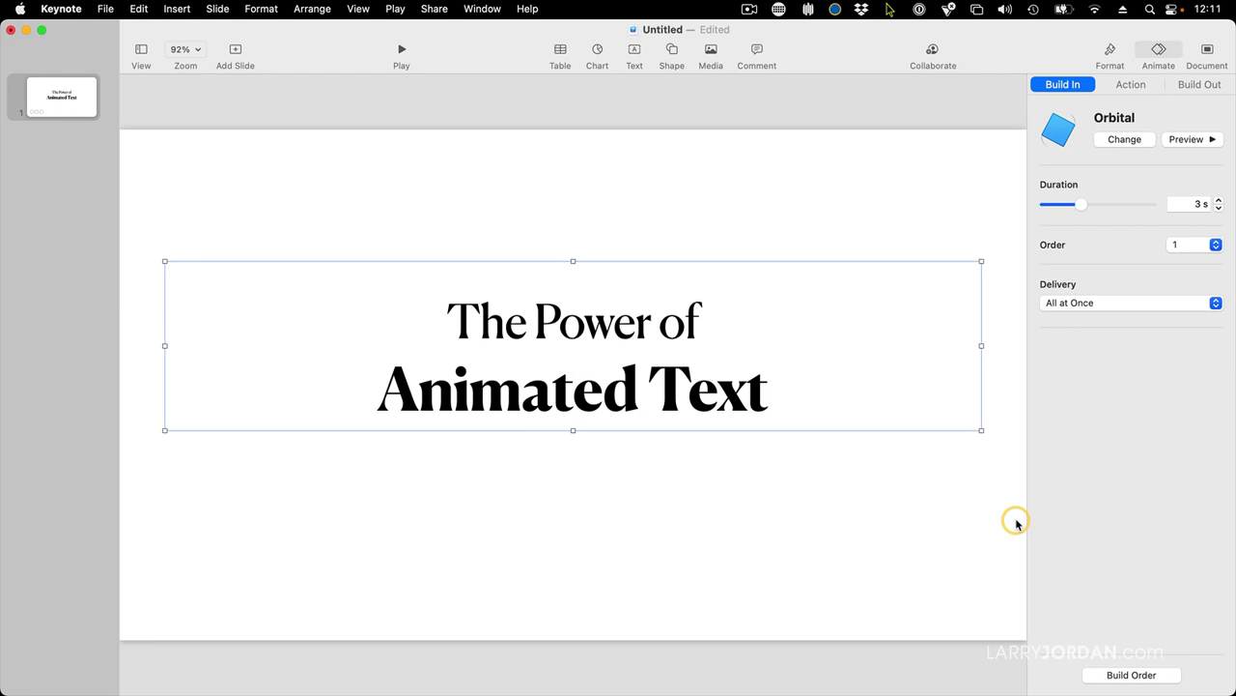
{"action": "key", "text": "Escape"}
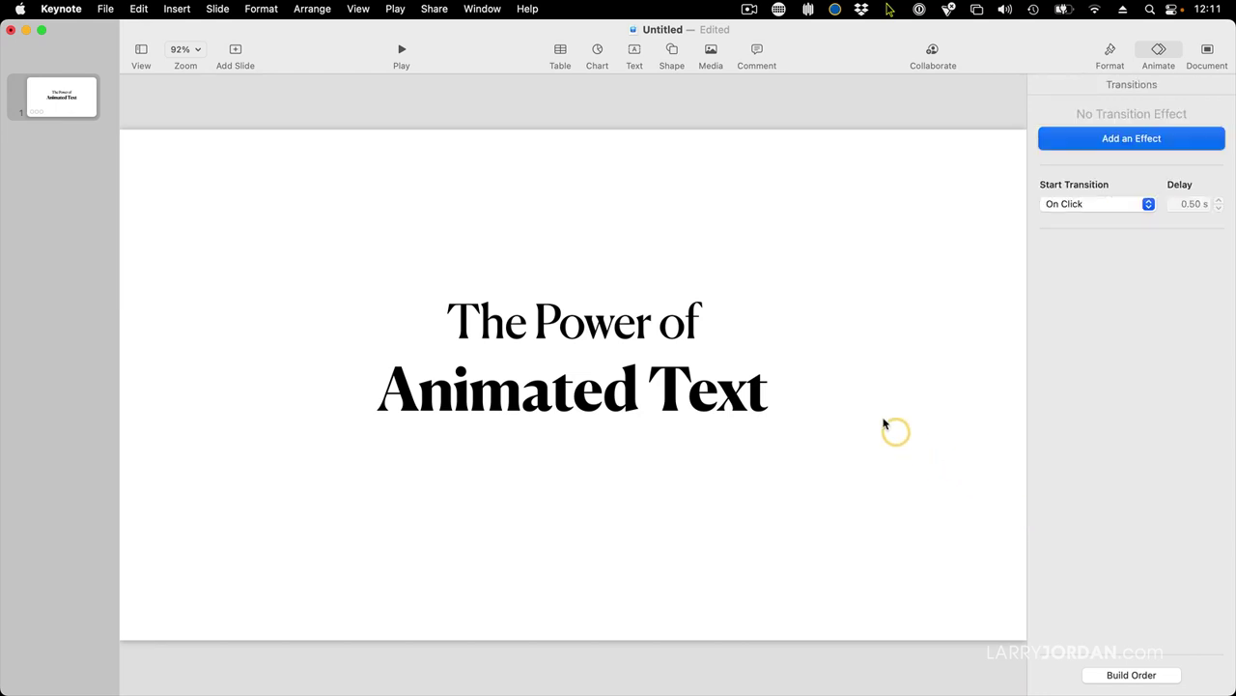
{"action": "left_click", "coordinate": [892, 400]}
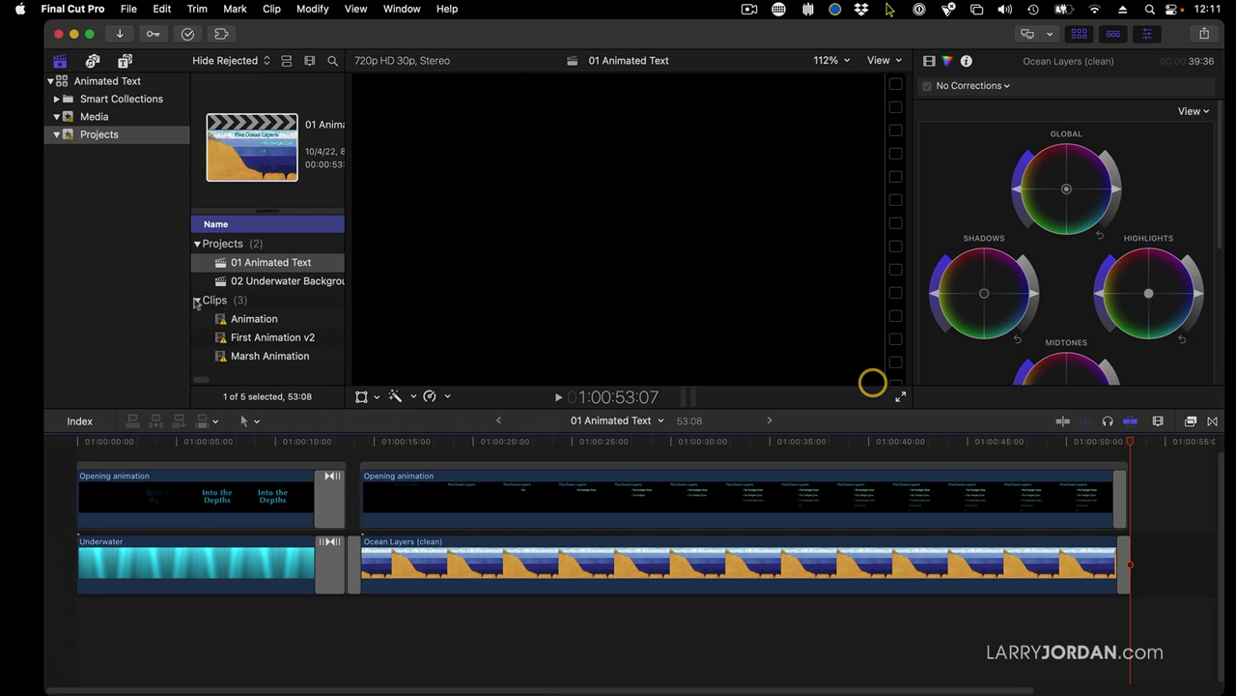
Use Cmd-I to import Animated Movie from the Desktop into the Media event.
{"action": "left_click", "coordinate": [96, 117]}
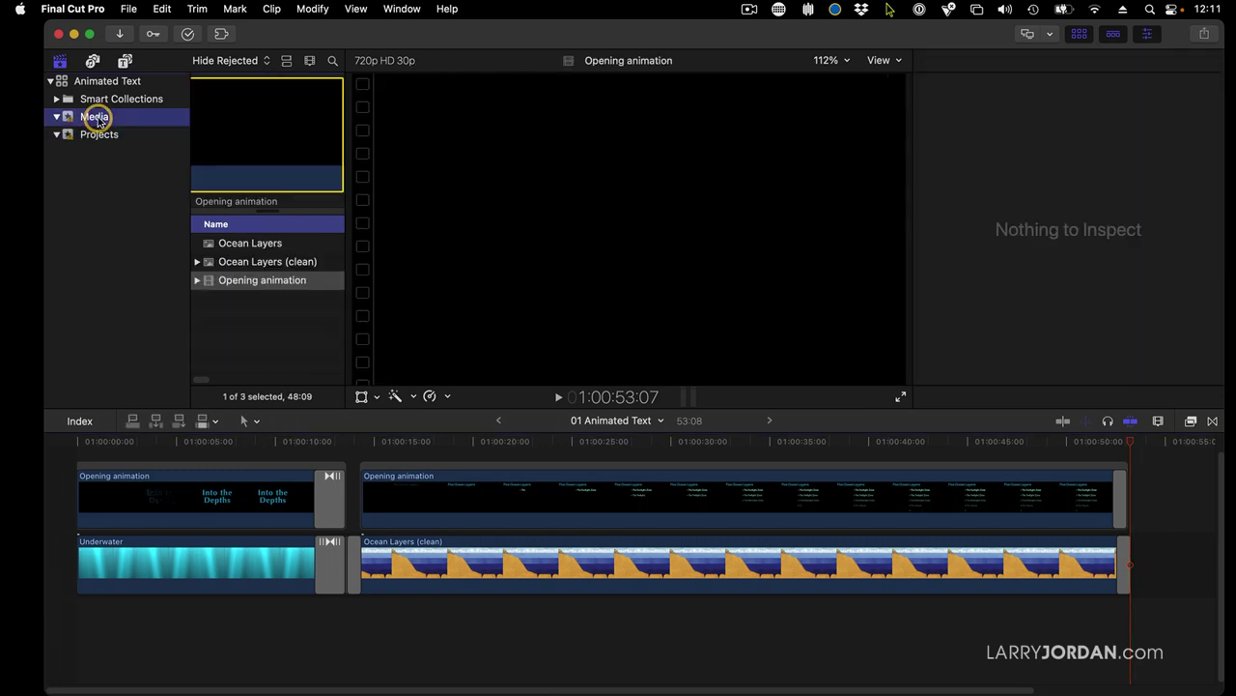
{"action": "key", "text": "super+i"}
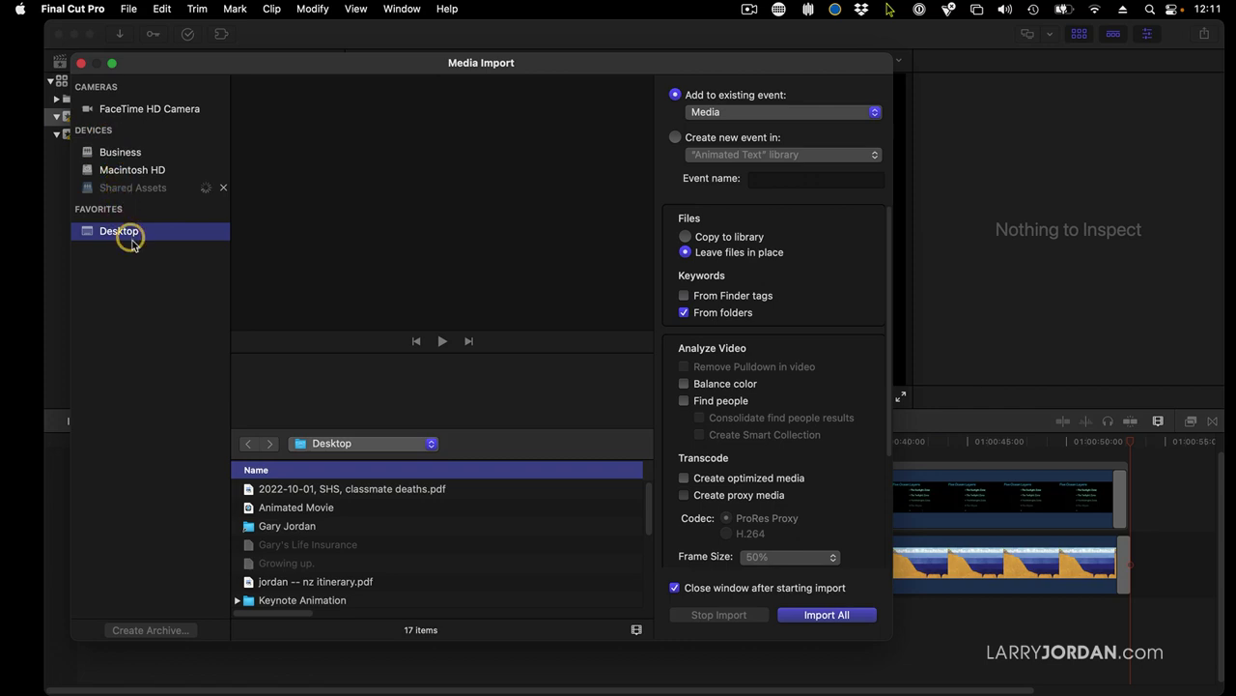
{"action": "left_click", "coordinate": [310, 512]}
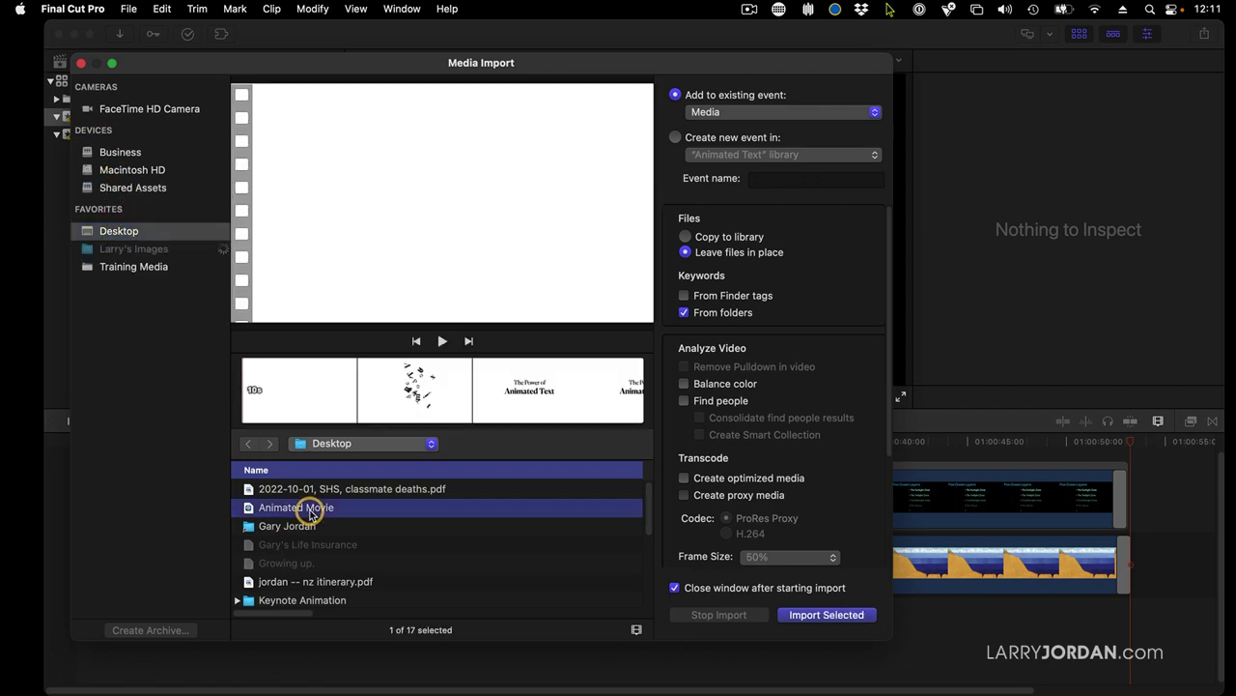
{"action": "left_click", "coordinate": [823, 614]}
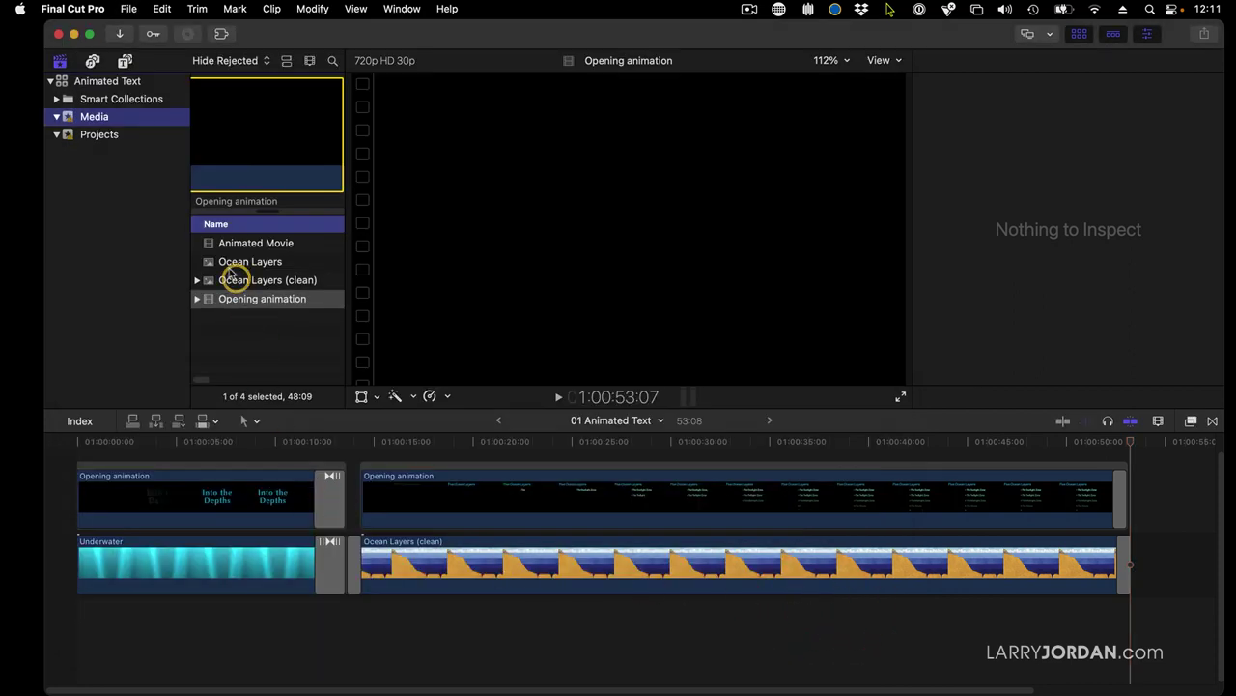
Open 02 Underwater Background, connect Animated Movie above the footage, and move the playhead near 5 s.
{"action": "left_click", "coordinate": [108, 134]}
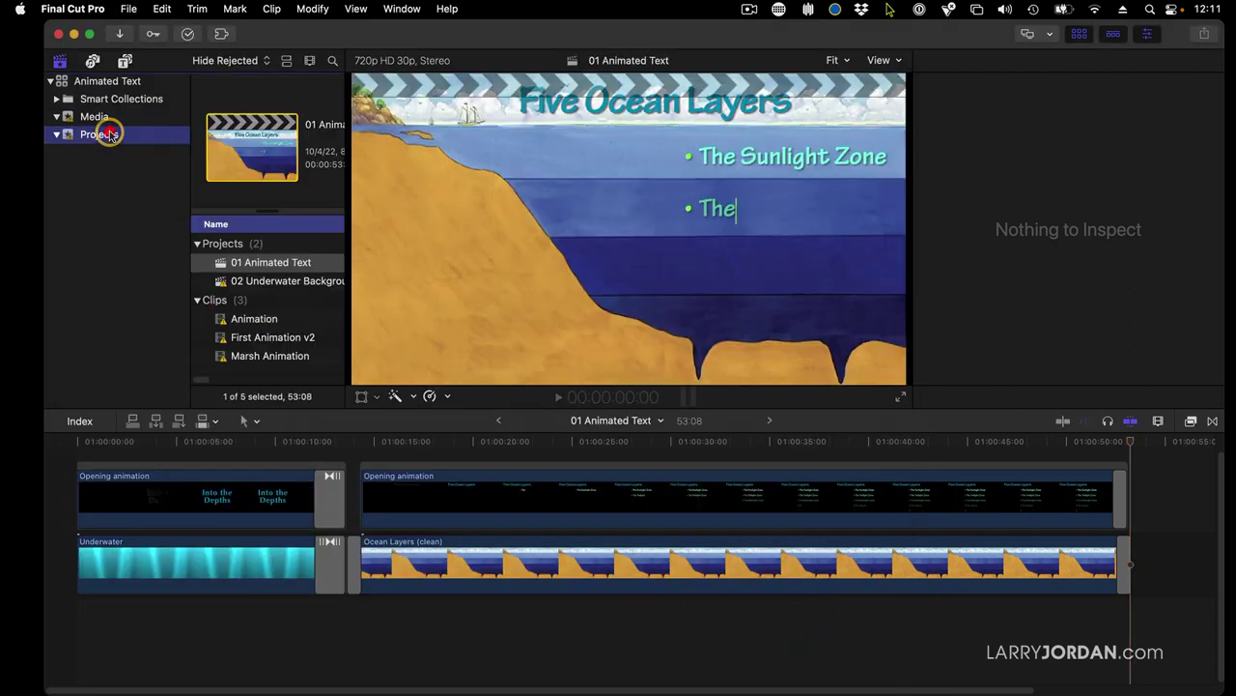
{"action": "double_click", "coordinate": [245, 280]}
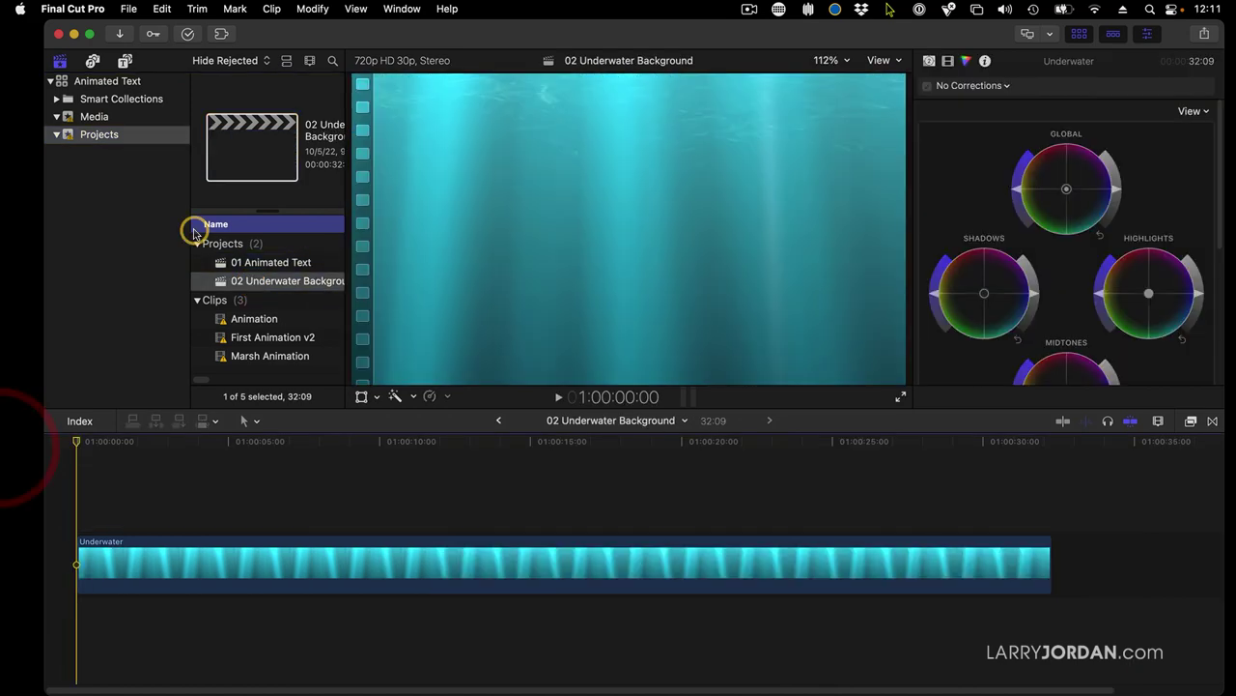
{"action": "left_click", "coordinate": [95, 115]}
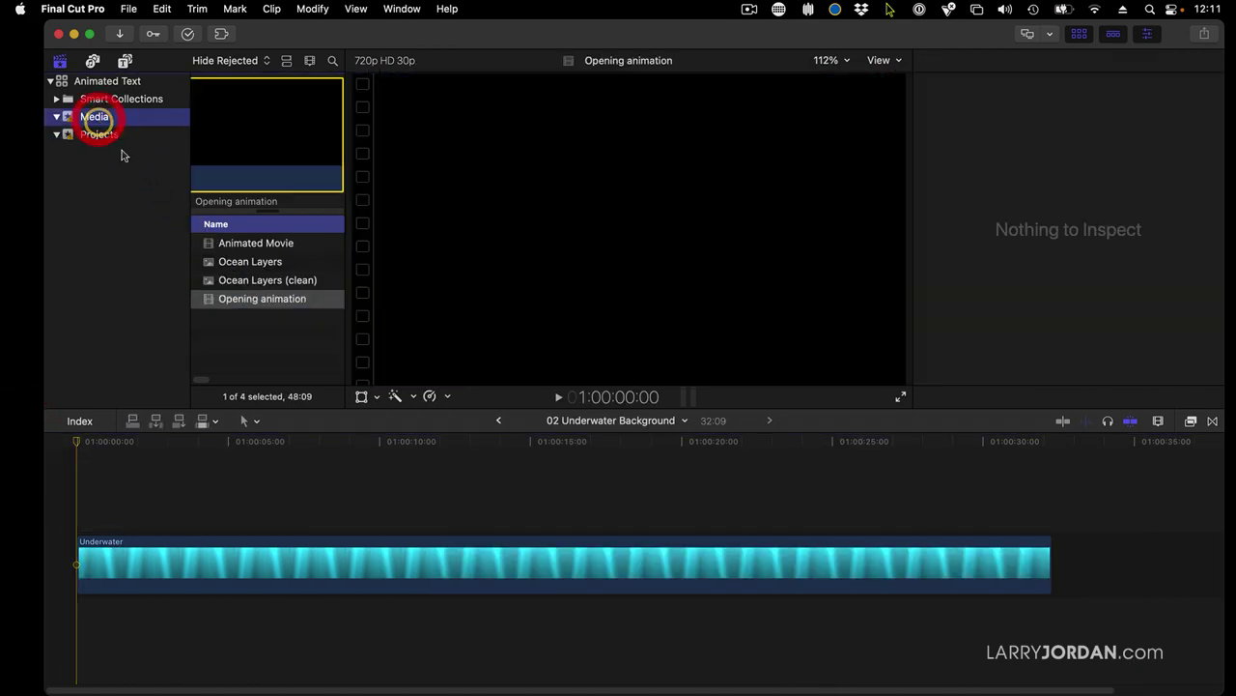
{"action": "left_click", "coordinate": [209, 242]}
{"action": "key", "text": "q"}
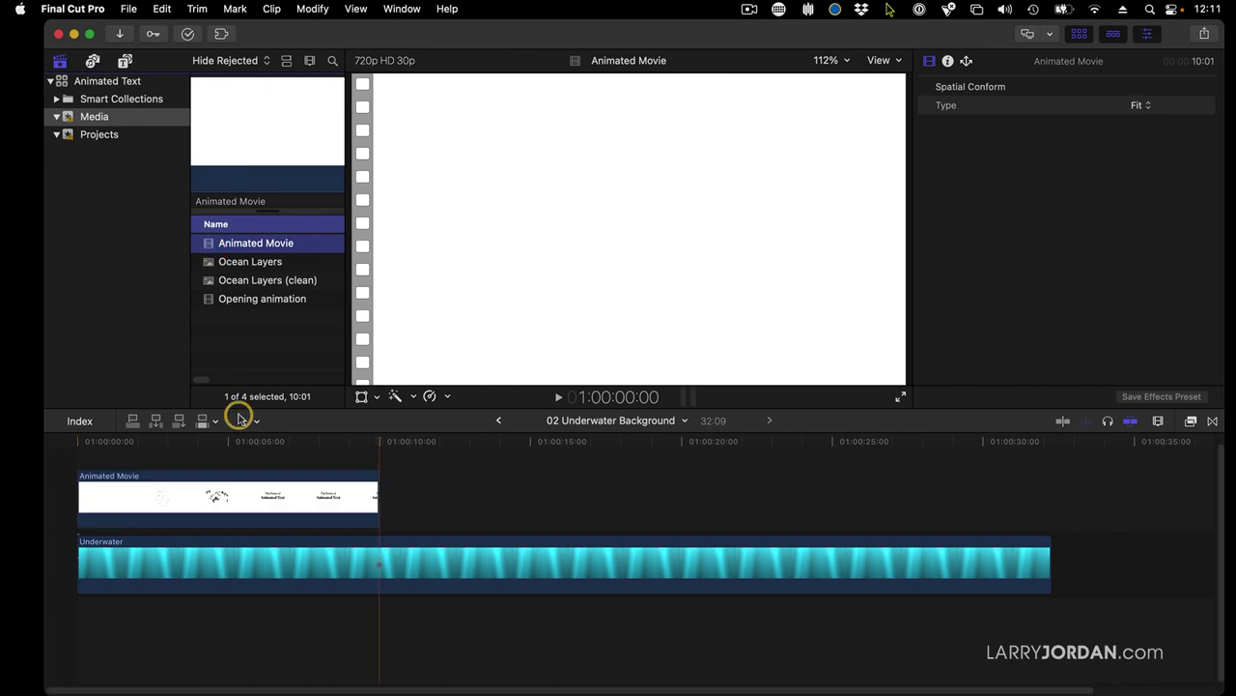
{"action": "left_click", "coordinate": [251, 444]}
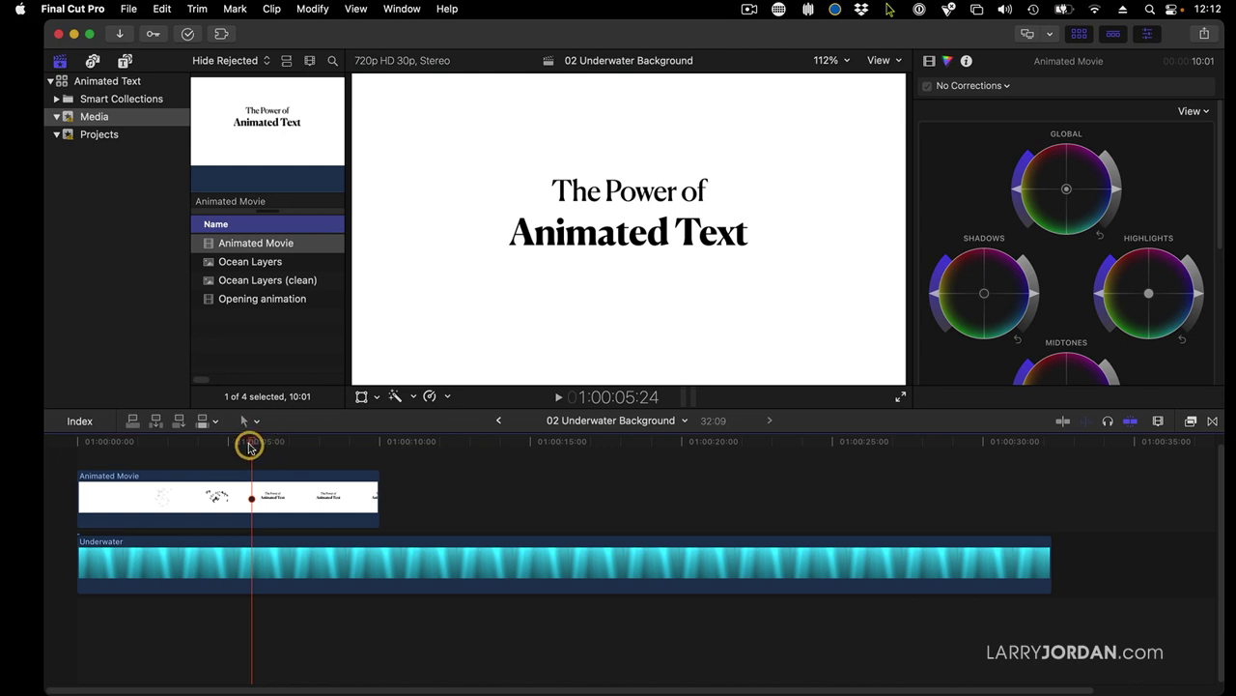
View the Animated Movie clip's alpha channel to check transparency, then restore full-colour view.
{"action": "left_click", "coordinate": [248, 444]}
{"action": "left_click", "coordinate": [285, 498]}
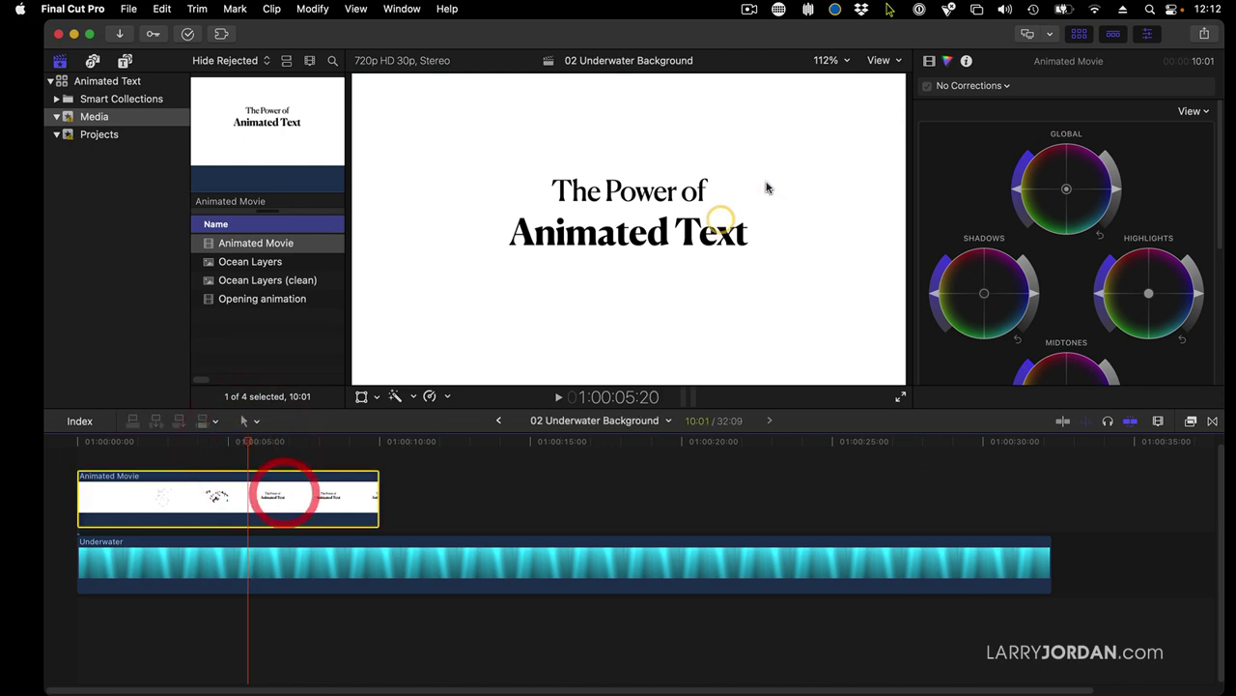
{"action": "left_click", "coordinate": [880, 60]}
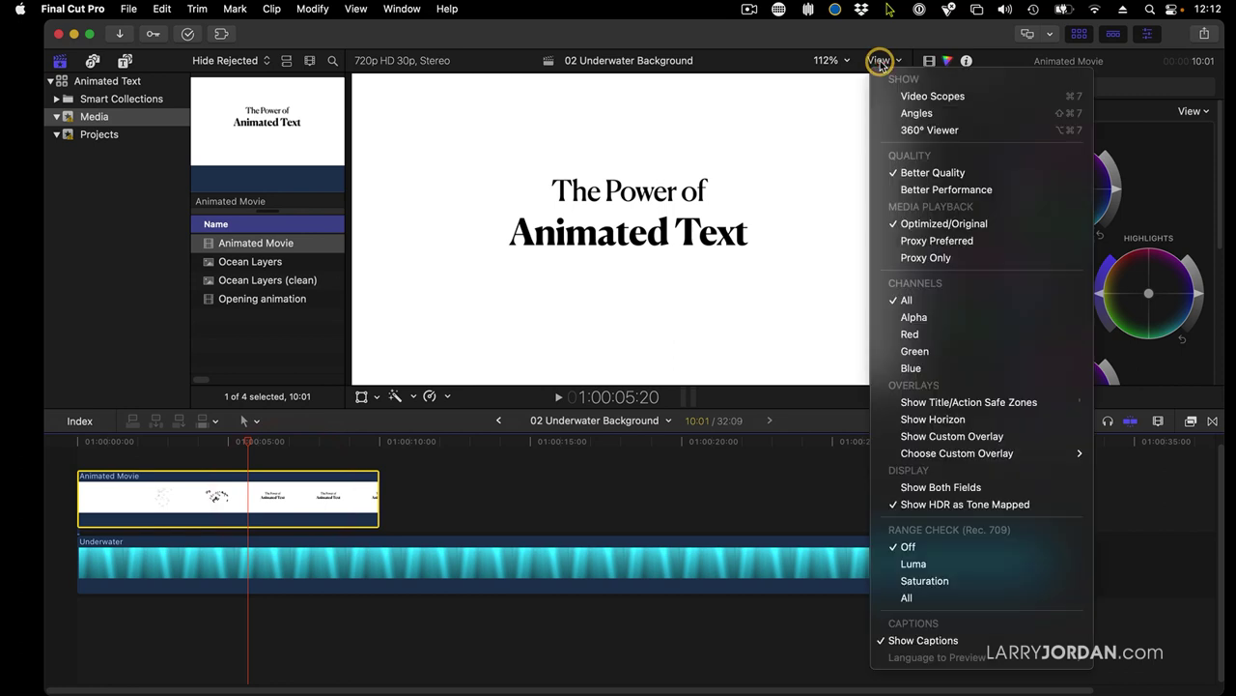
{"action": "left_click", "coordinate": [902, 317]}
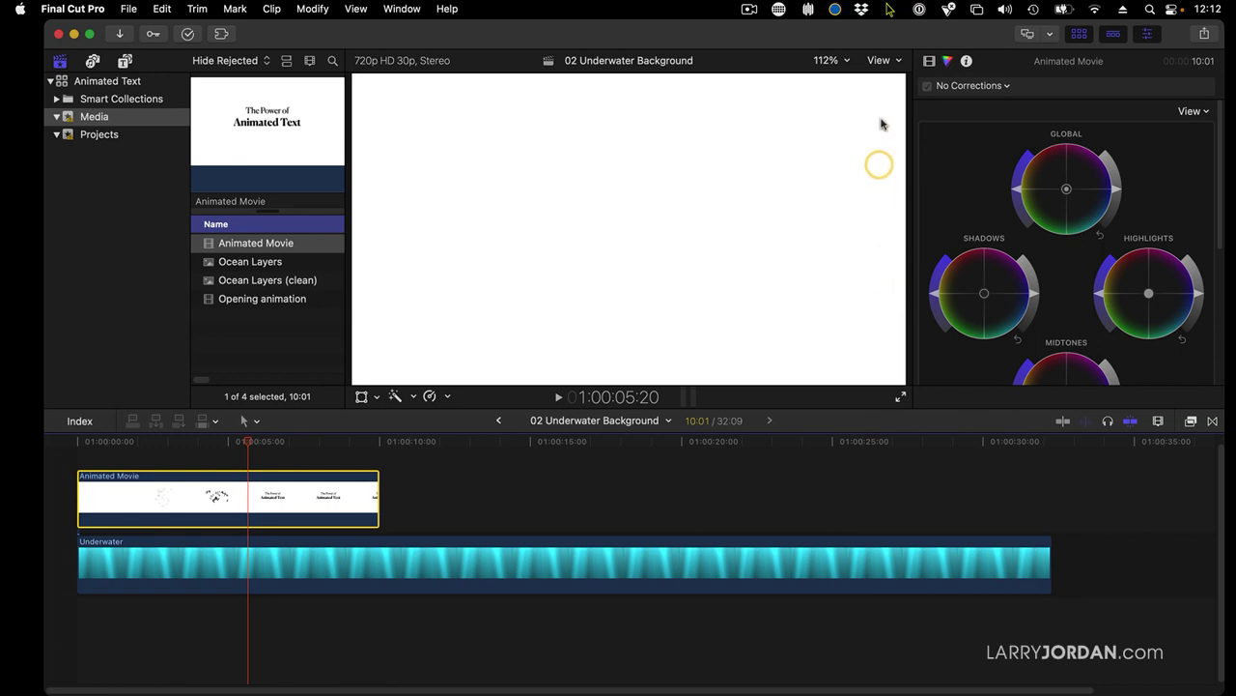
{"action": "left_click", "coordinate": [878, 60]}
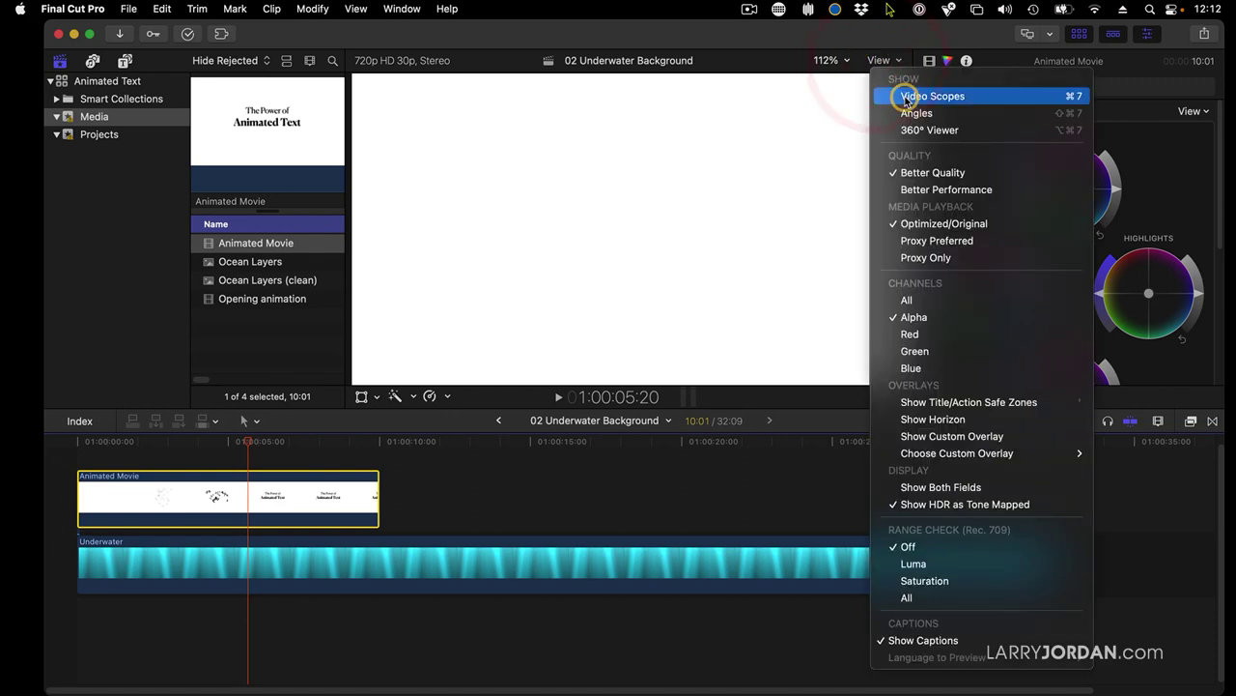
{"action": "left_click", "coordinate": [914, 301]}
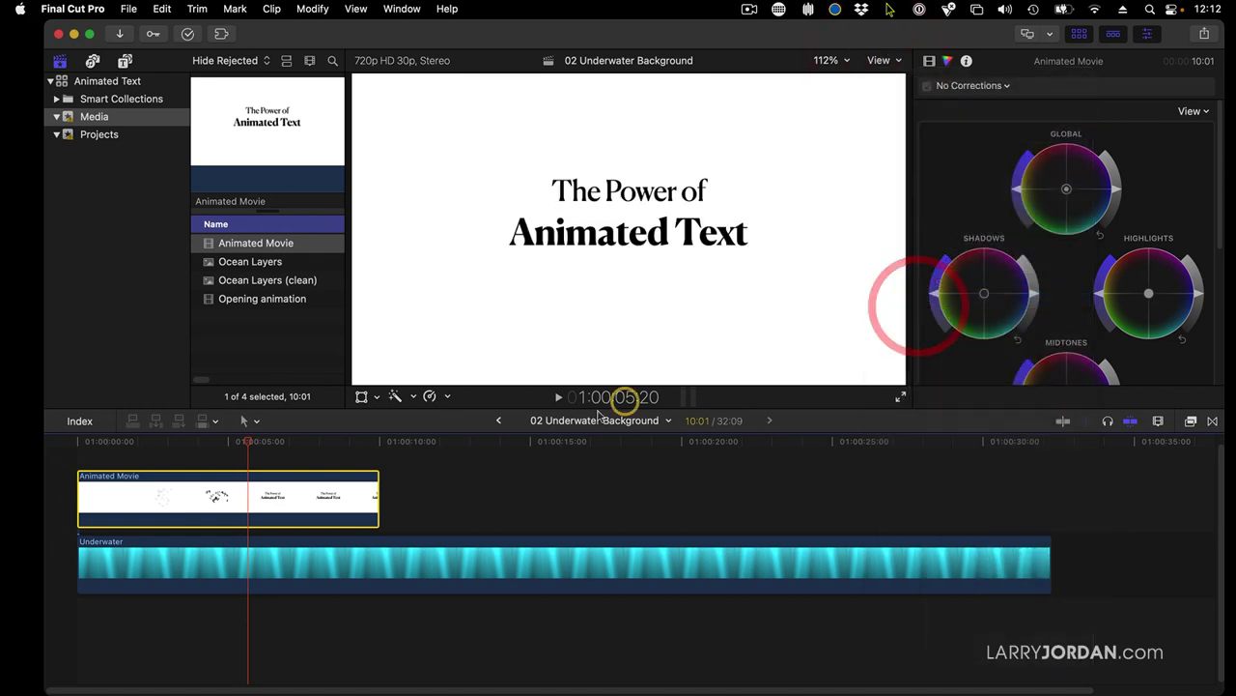
Delete the Animated Movie clip from both the timeline and the browser.
{"action": "key", "text": "Delete"}
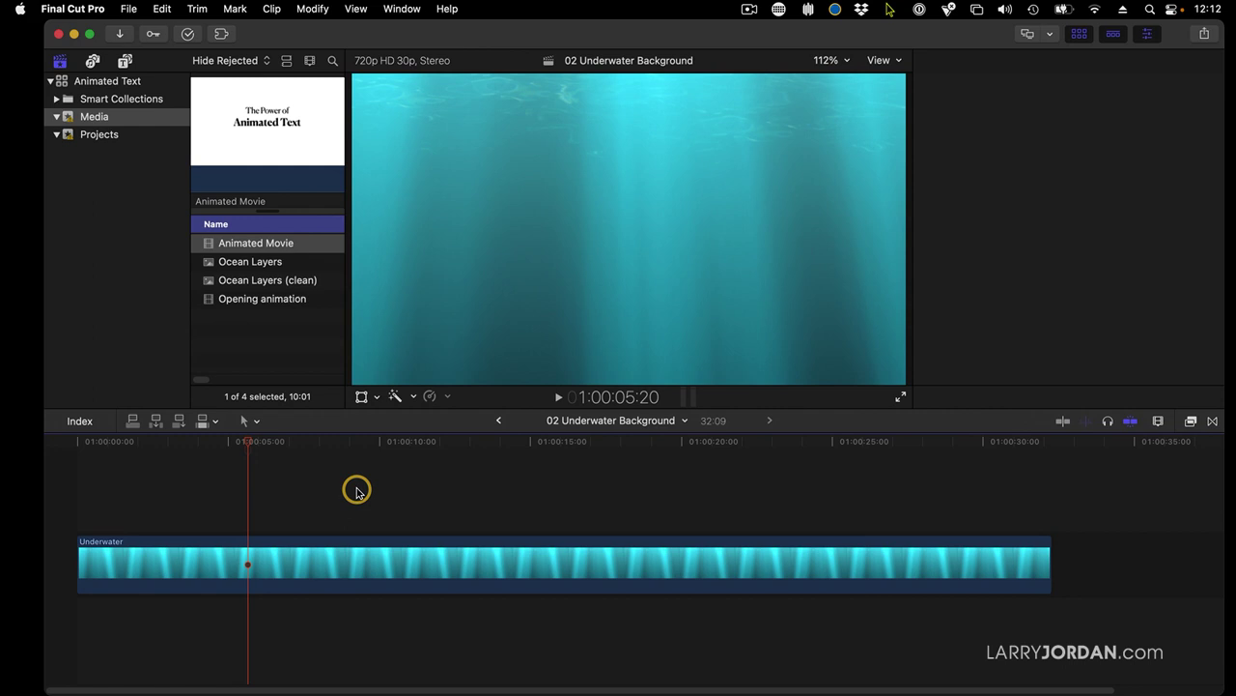
{"action": "left_click", "coordinate": [236, 244]}
{"action": "key", "text": "super+BackSpace"}
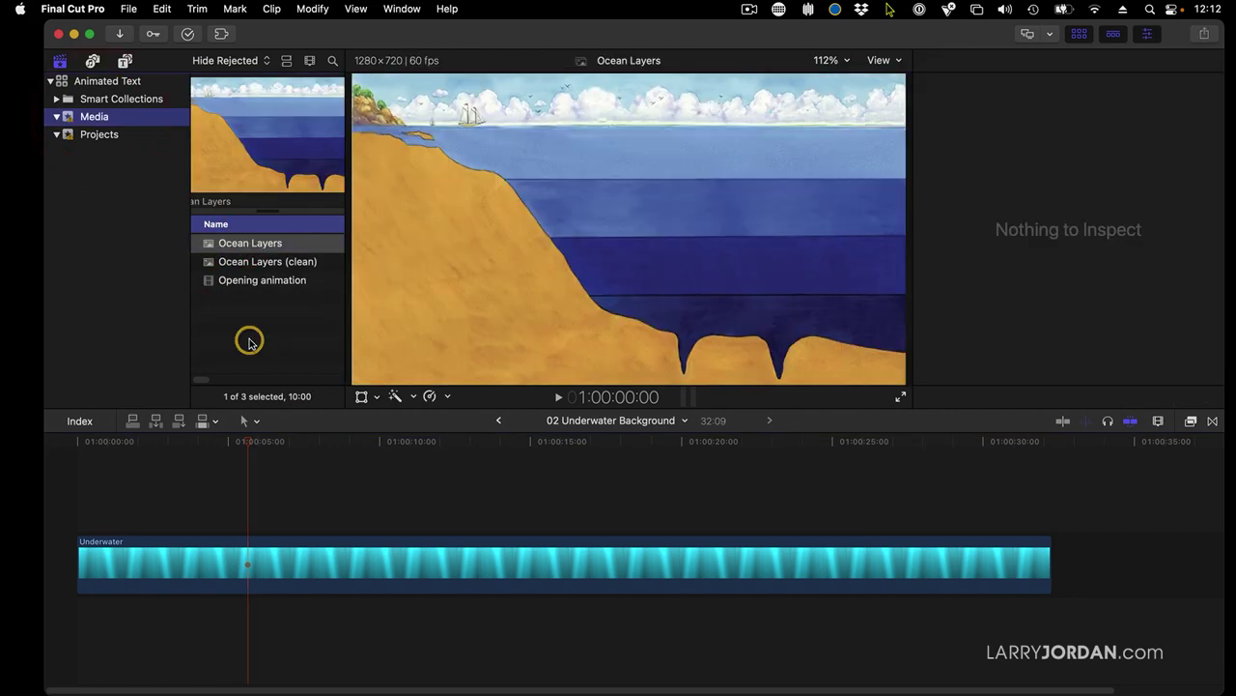
Hide Final Cut Pro and return to the Keynote presentation with the title text deselected.
{"action": "key", "text": "super+h"}
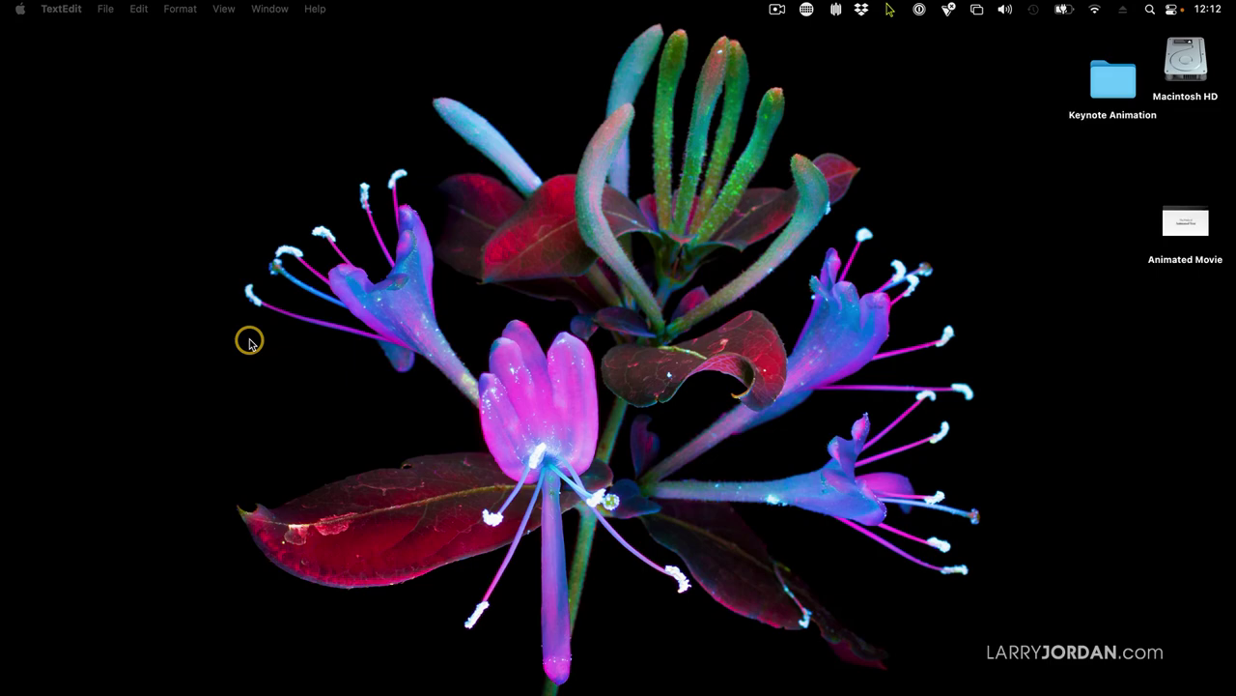
{"action": "key", "text": "super+Tab"}
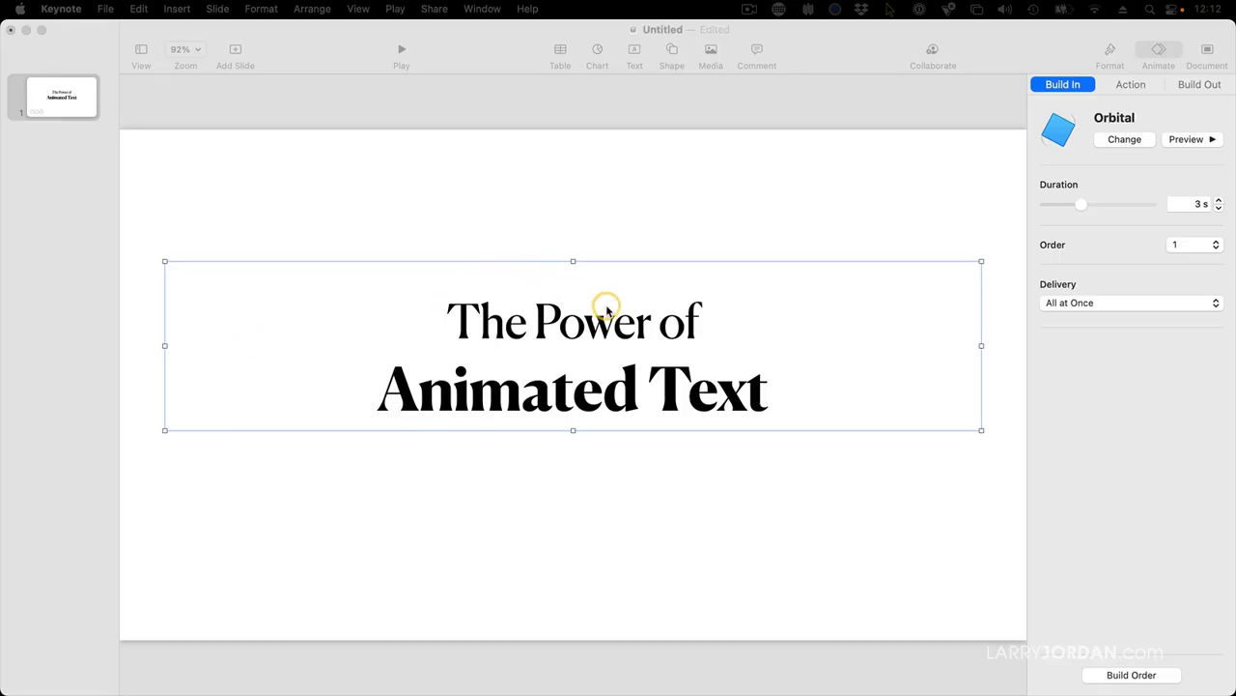
{"action": "left_click", "coordinate": [716, 171]}
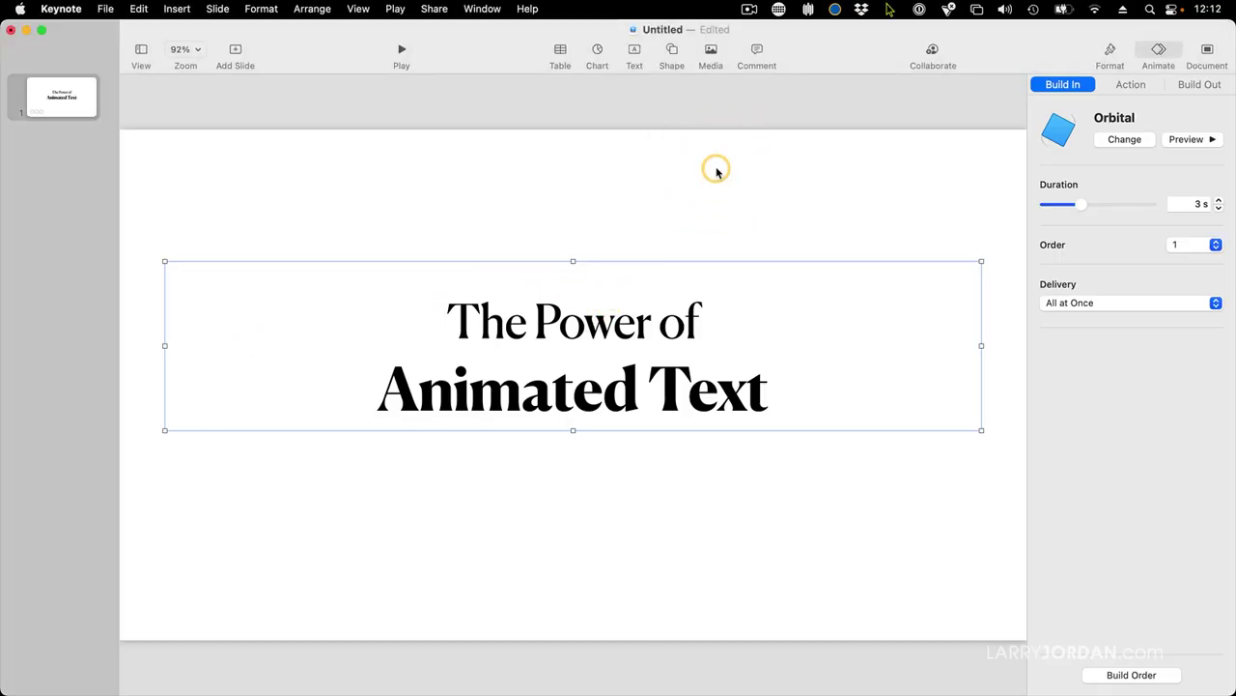
{"action": "left_click", "coordinate": [716, 171]}
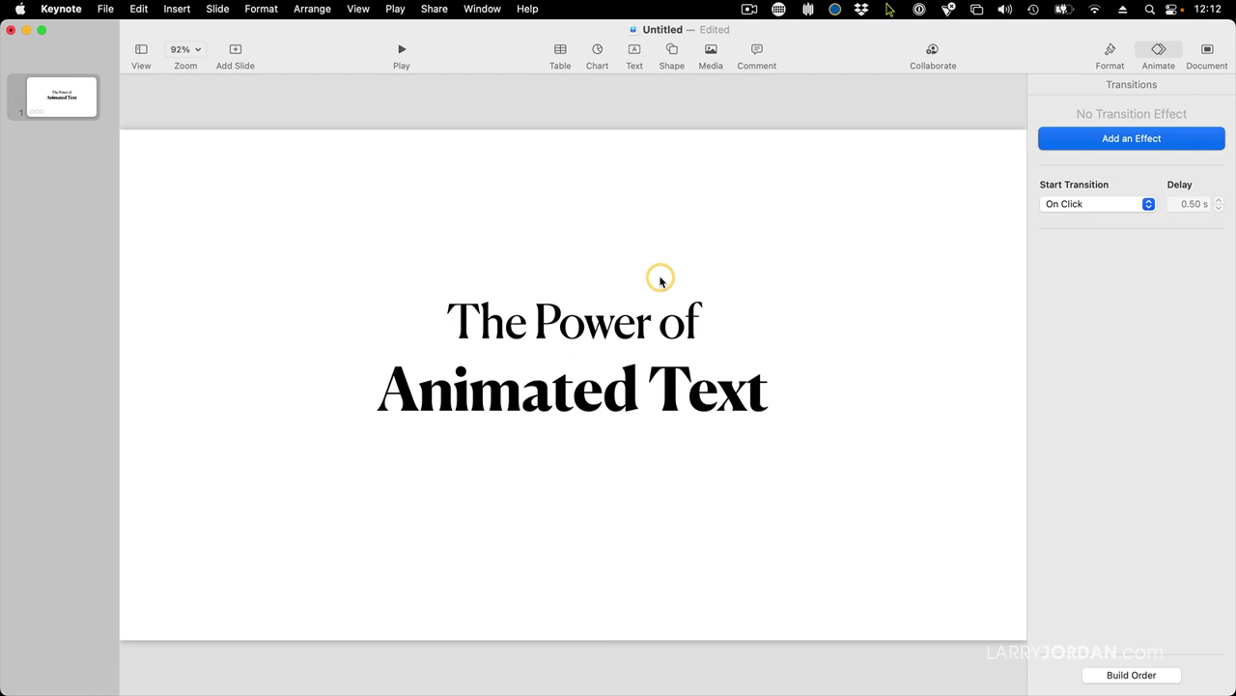
Set the Title slide layout's background to No Fill.
{"action": "left_click", "coordinate": [1111, 51]}
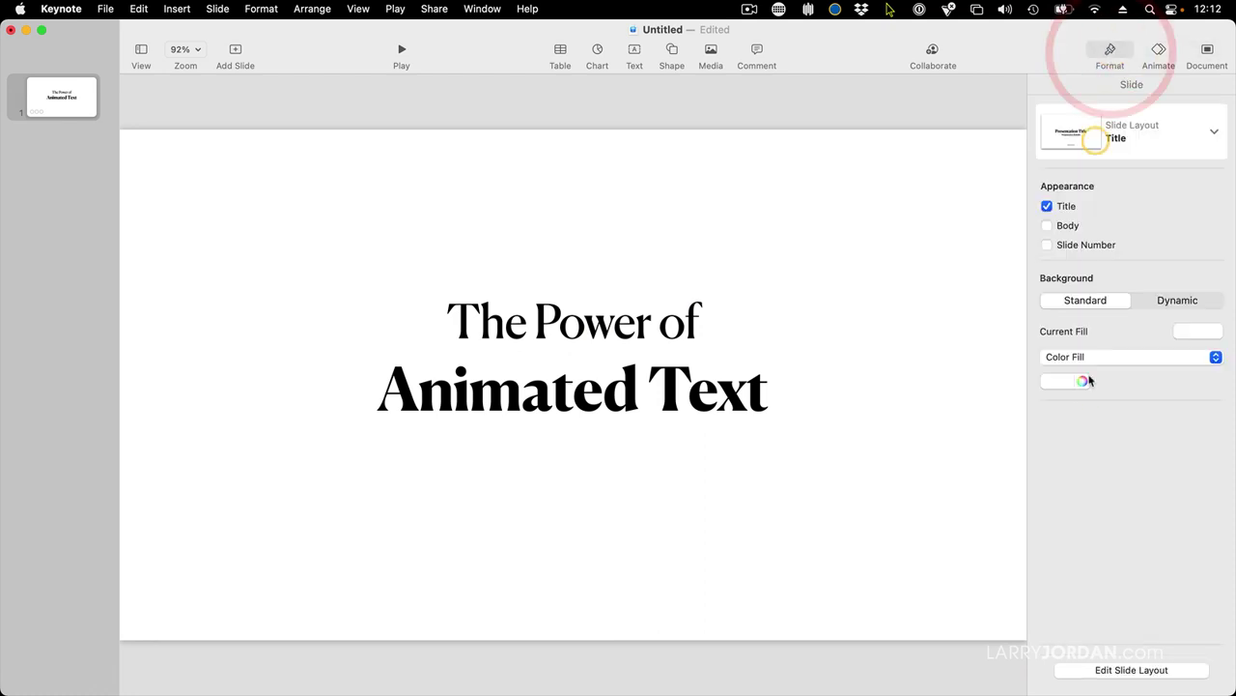
{"action": "left_click", "coordinate": [1099, 668]}
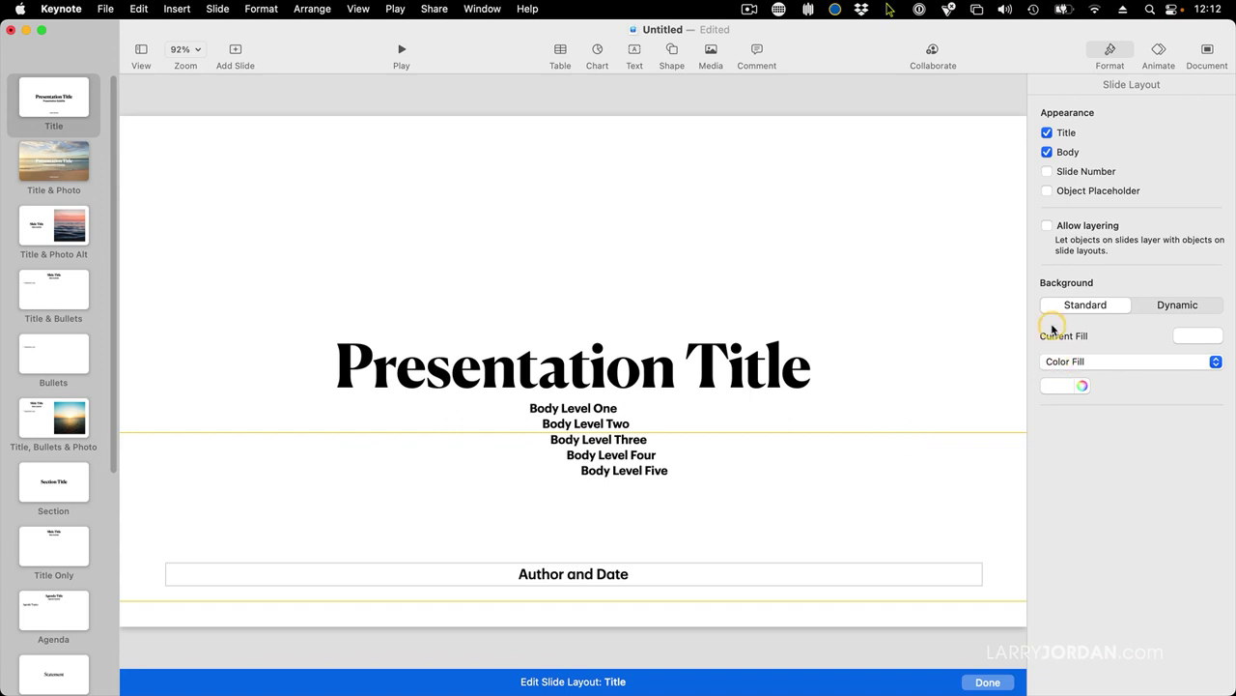
{"action": "left_click", "coordinate": [1123, 363]}
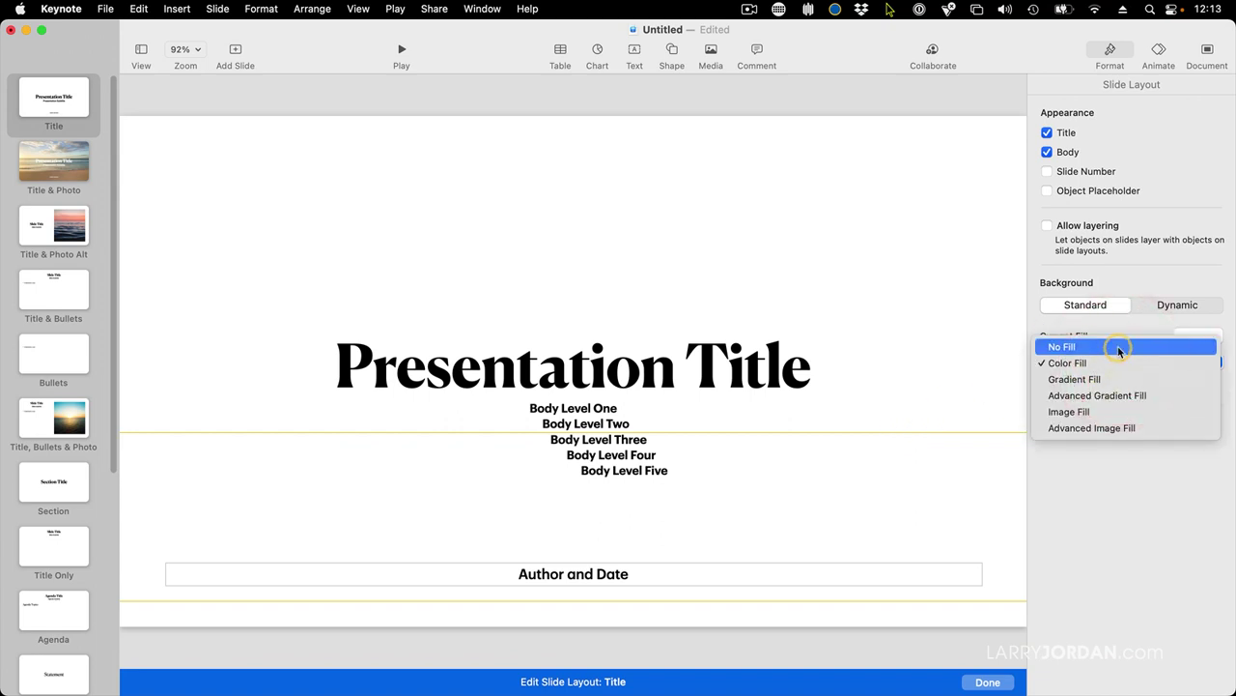
{"action": "left_click", "coordinate": [1120, 348]}
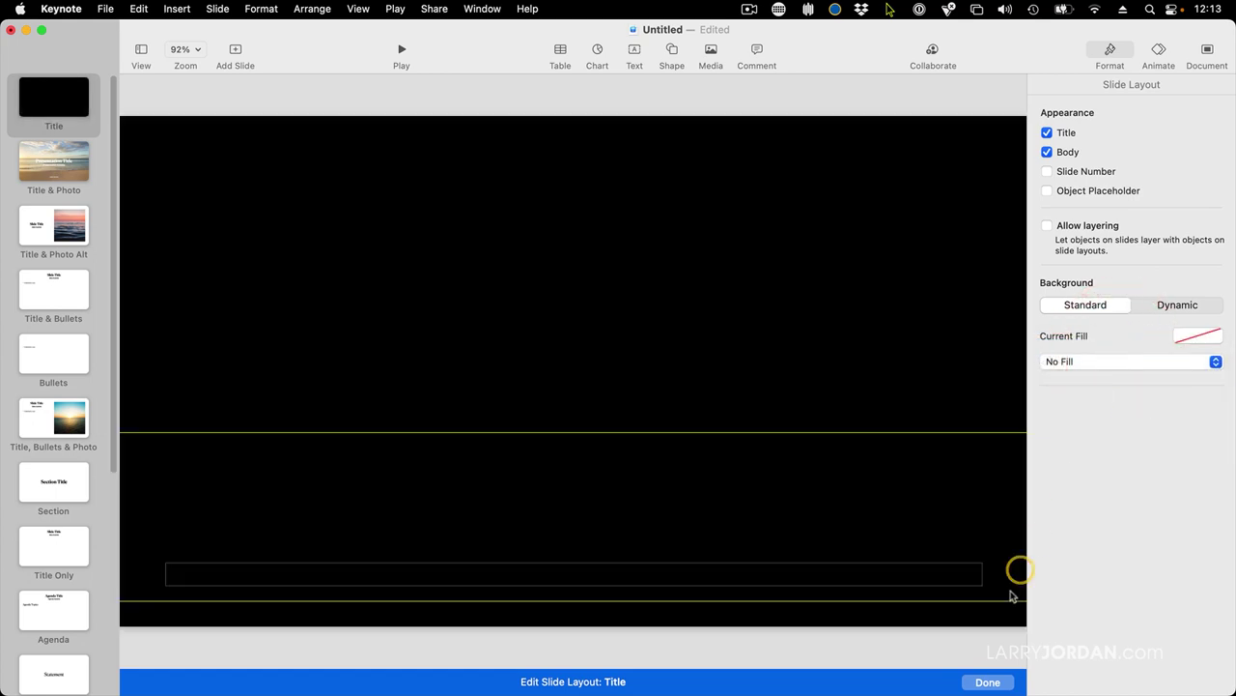
{"action": "left_click", "coordinate": [981, 680]}
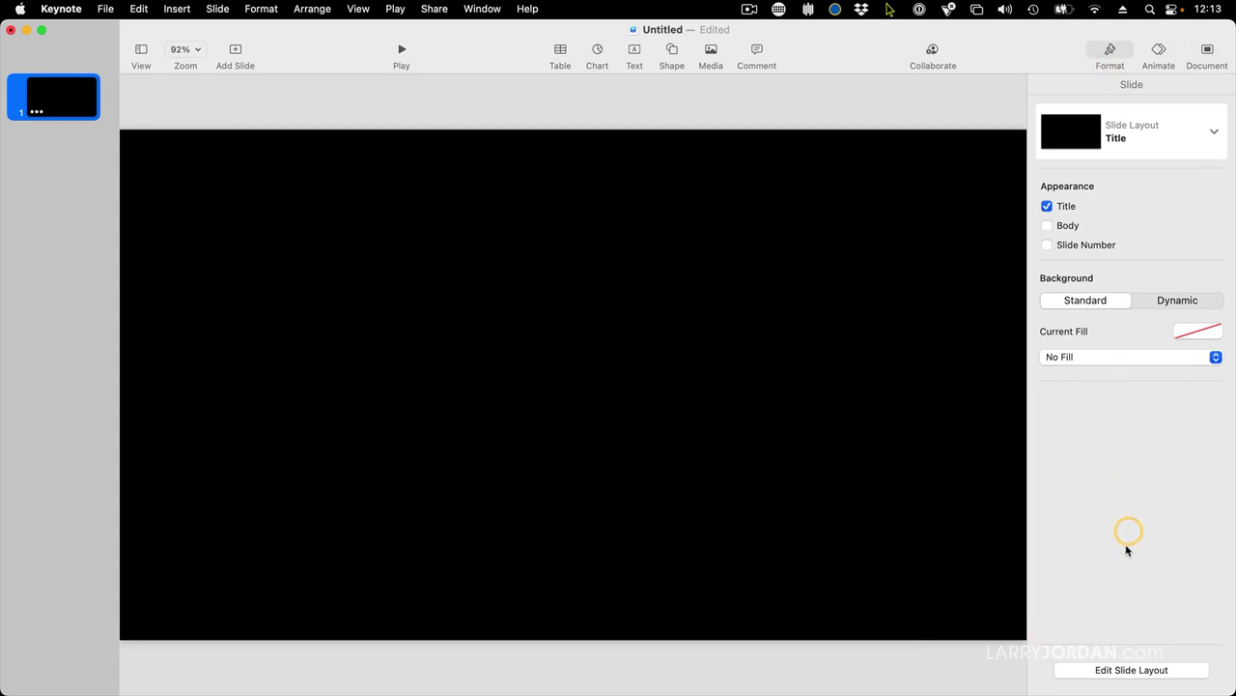
{"action": "left_click", "coordinate": [1099, 666]}
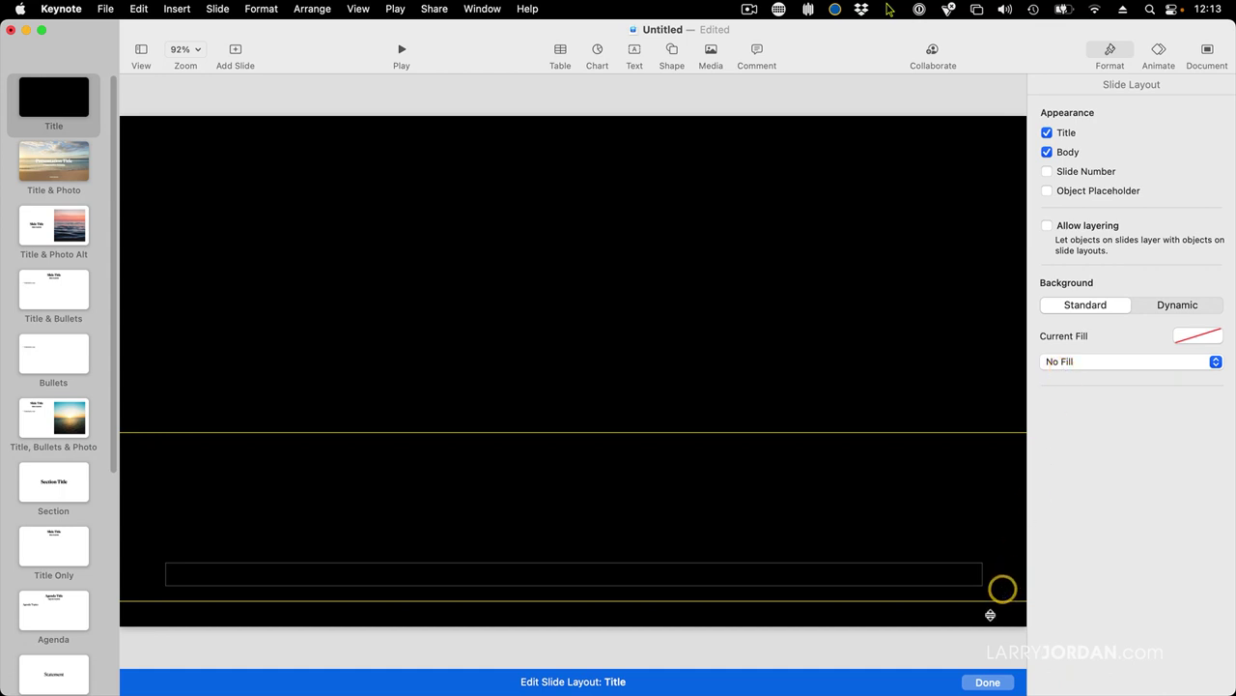
{"action": "left_click", "coordinate": [977, 683]}
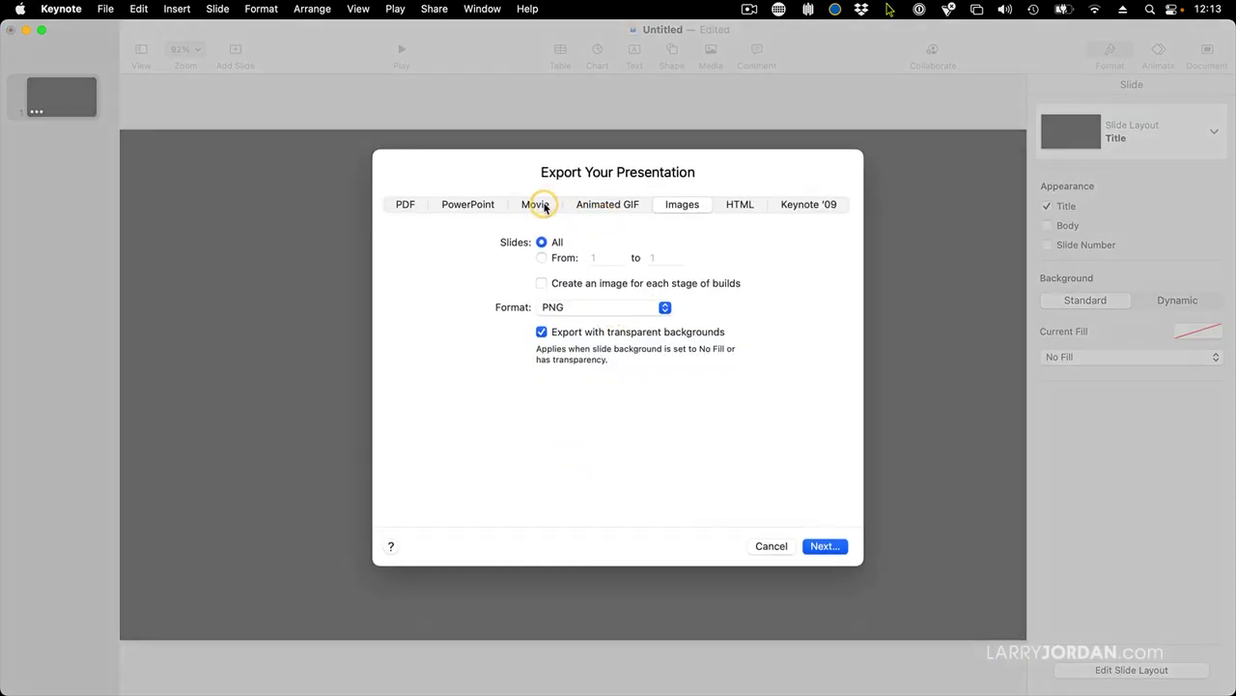
Export the slide as the transparent ProRes 4444 movie 'Animated movie v2', then return to Final Cut Pro.
{"action": "left_click", "coordinate": [537, 205]}
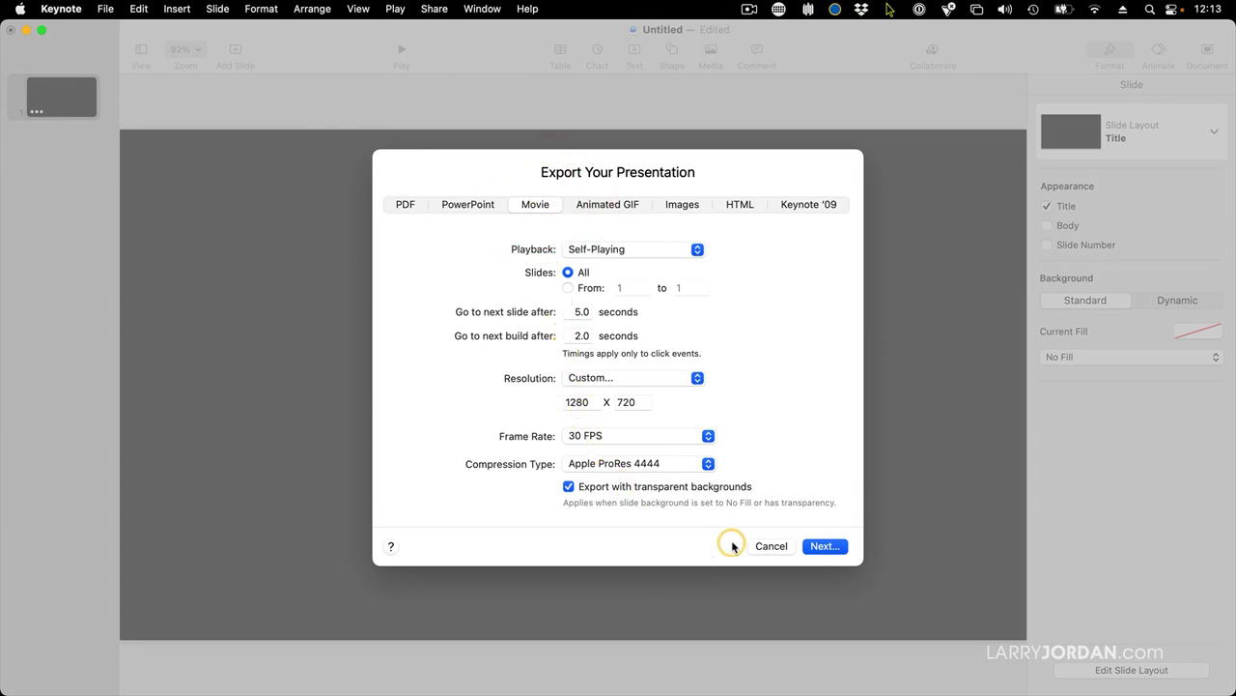
{"action": "left_click", "coordinate": [823, 546]}
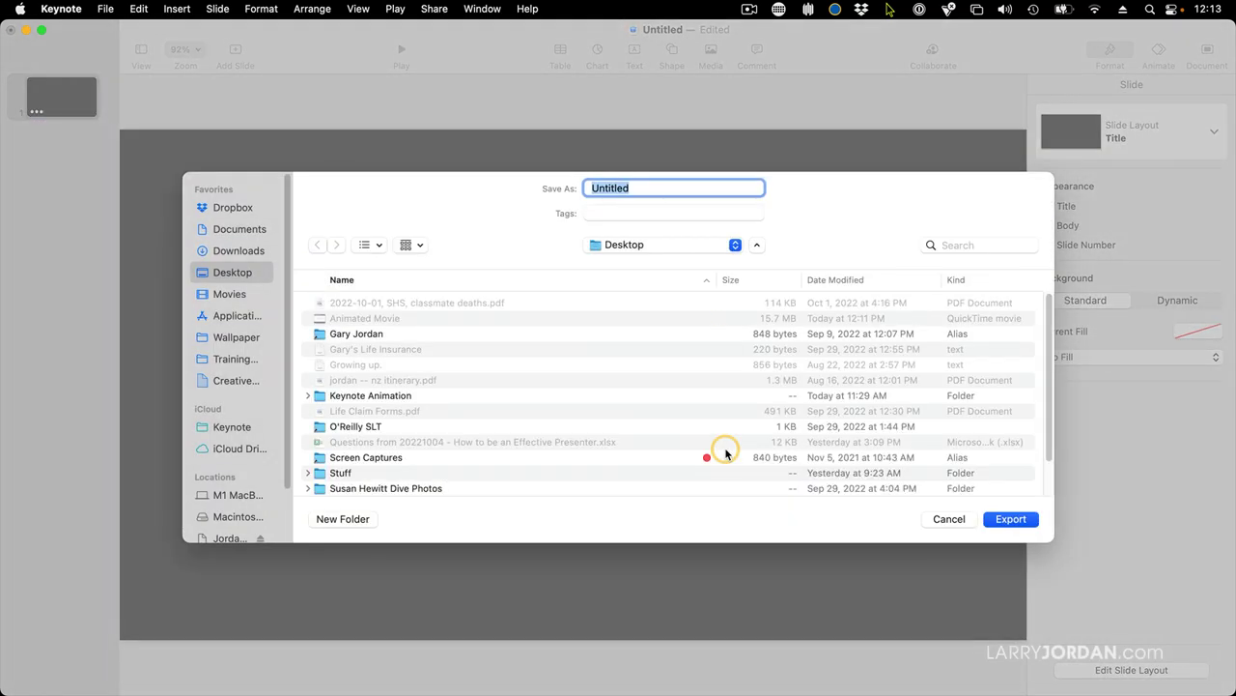
{"action": "type", "text": "Anima"}
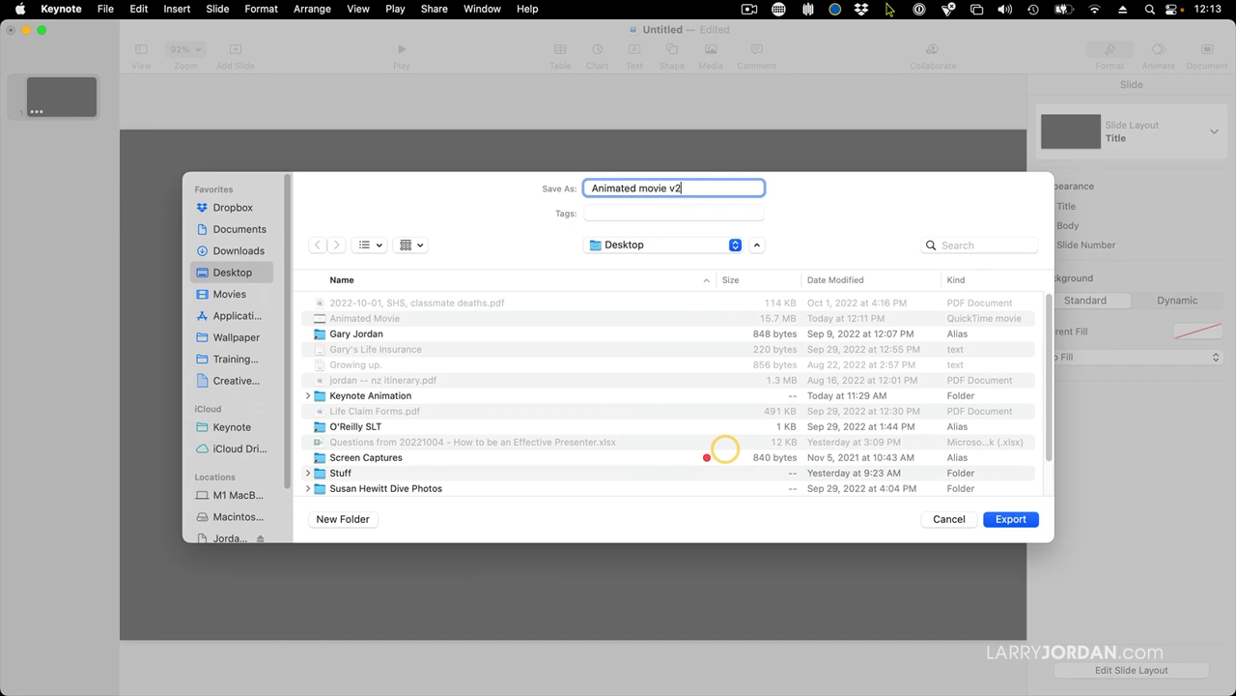
{"action": "key", "text": "Return"}
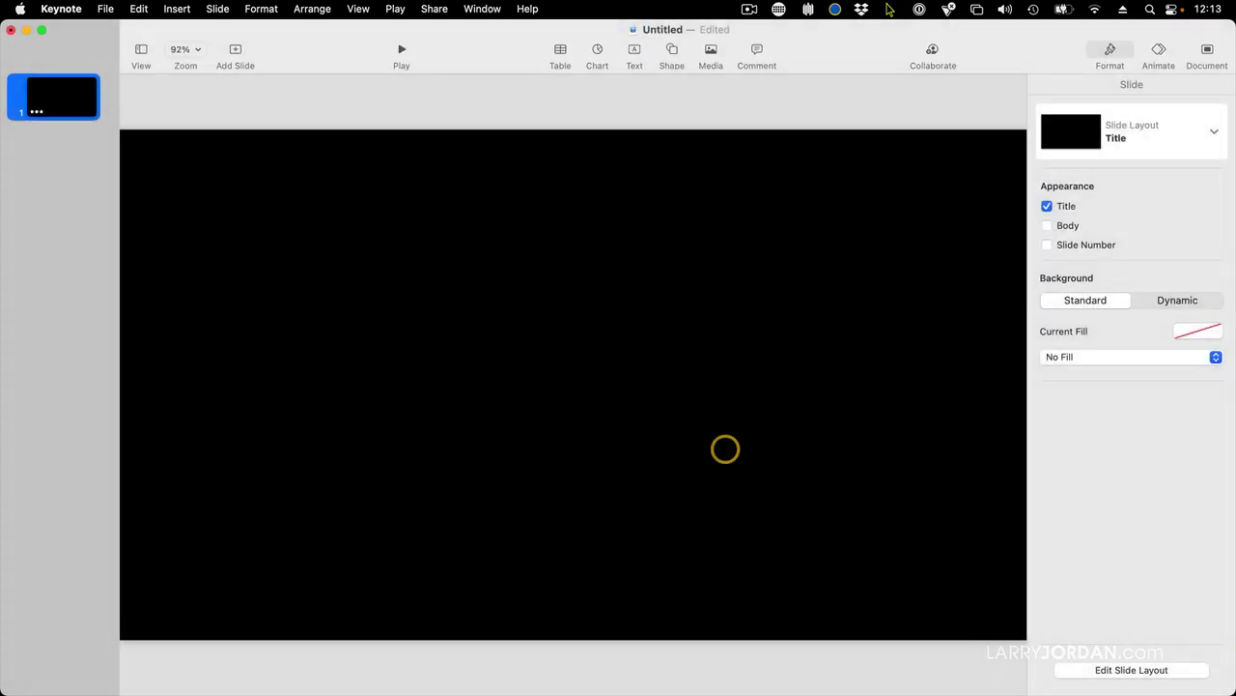
{"action": "key", "text": "super+h"}
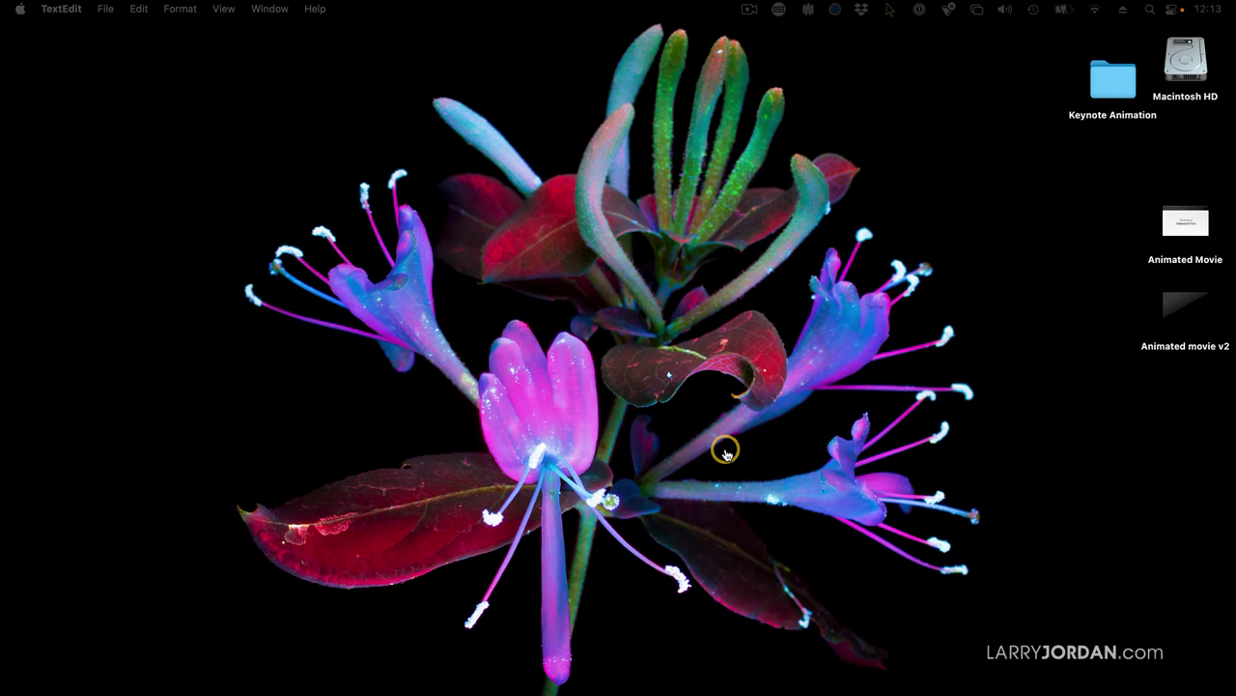
{"action": "key", "text": "super+Tab"}
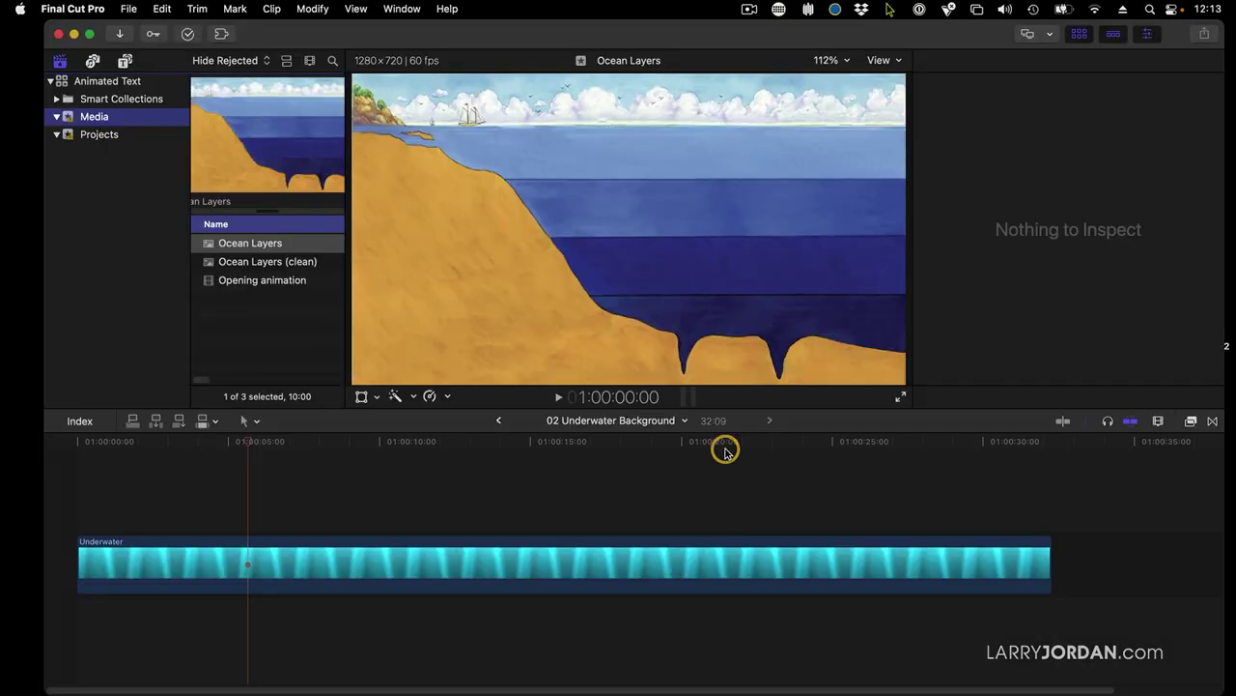
Import the Animated movie v2 file into the Final Cut Pro library.
{"action": "key", "text": "super+i"}
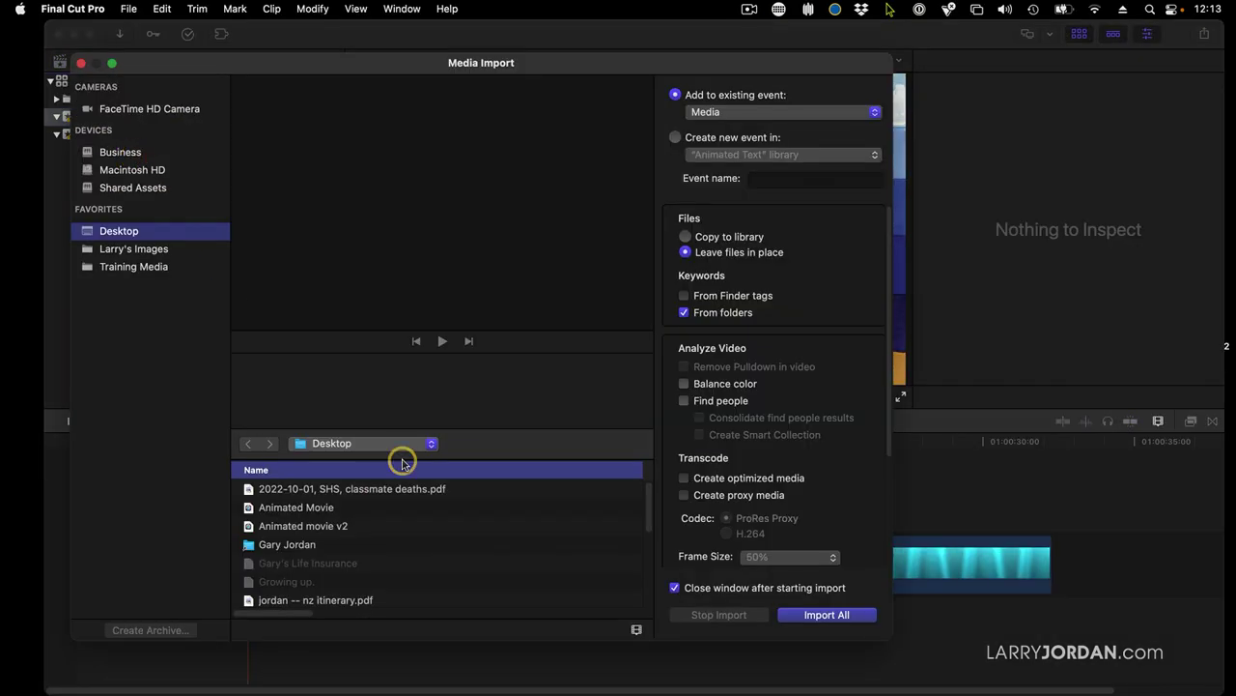
{"action": "left_click", "coordinate": [345, 530]}
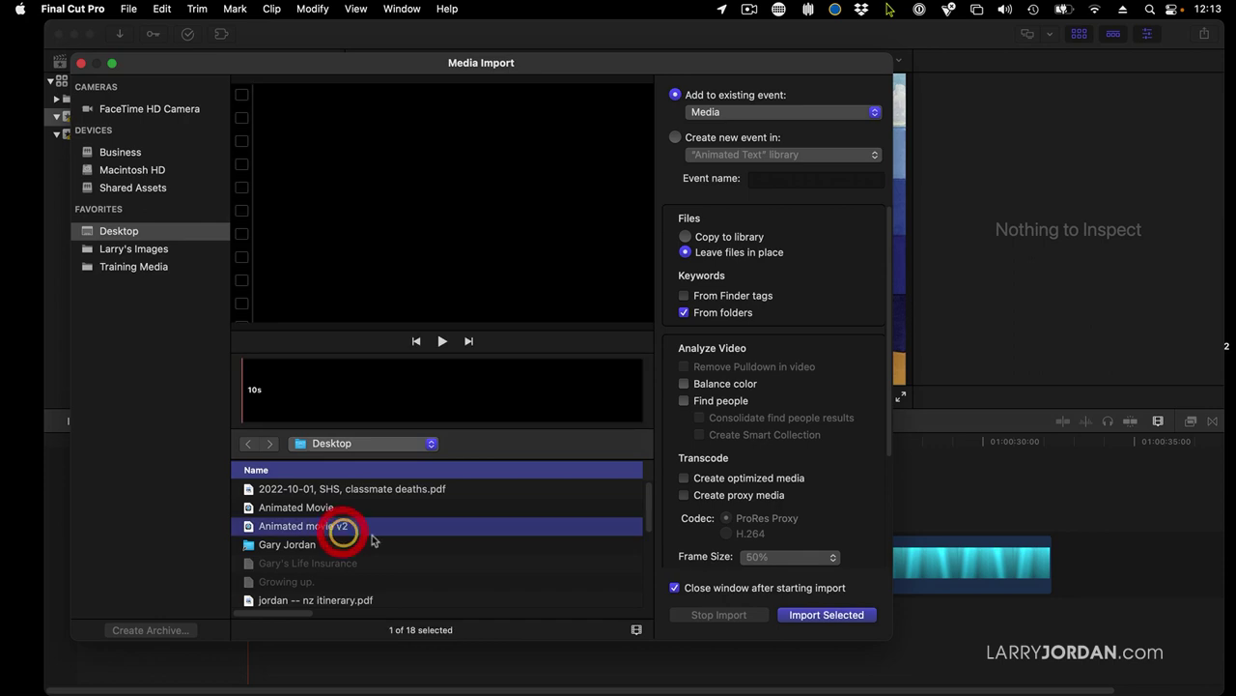
{"action": "left_click", "coordinate": [816, 616]}
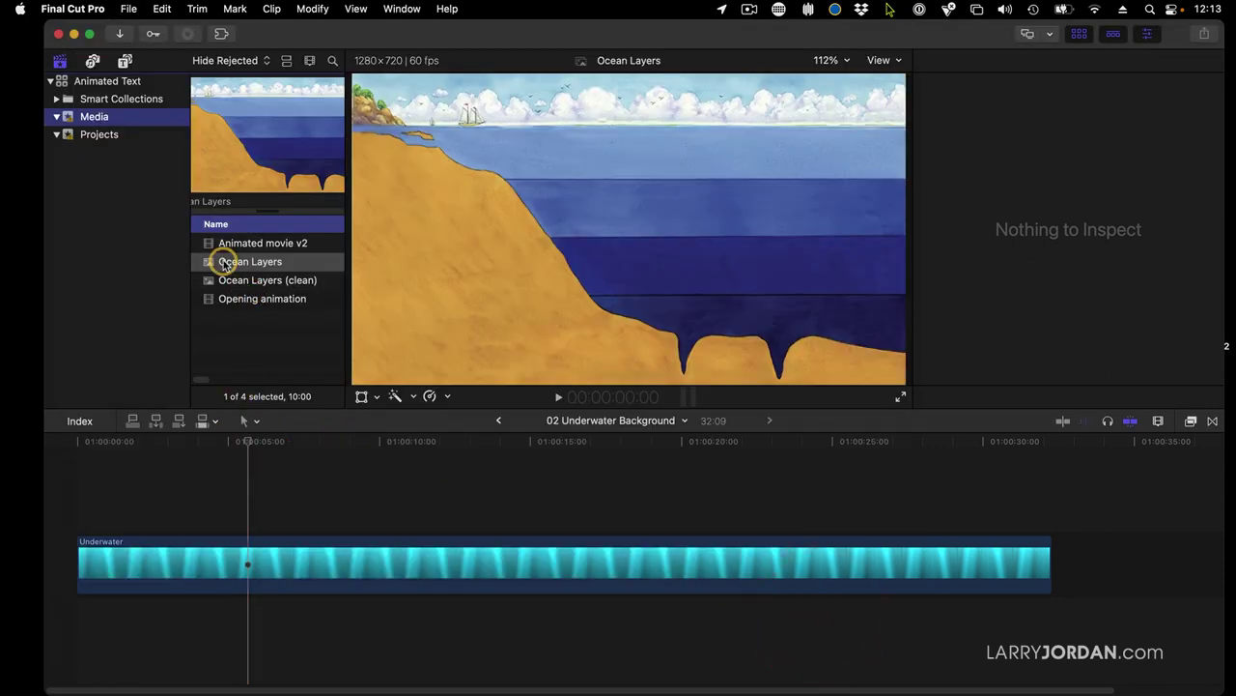
Connect Animated movie v2 above the Underwater clip and play it from the start.
{"action": "left_click_drag", "start_coordinate": [212, 245], "coordinate": [101, 531]}
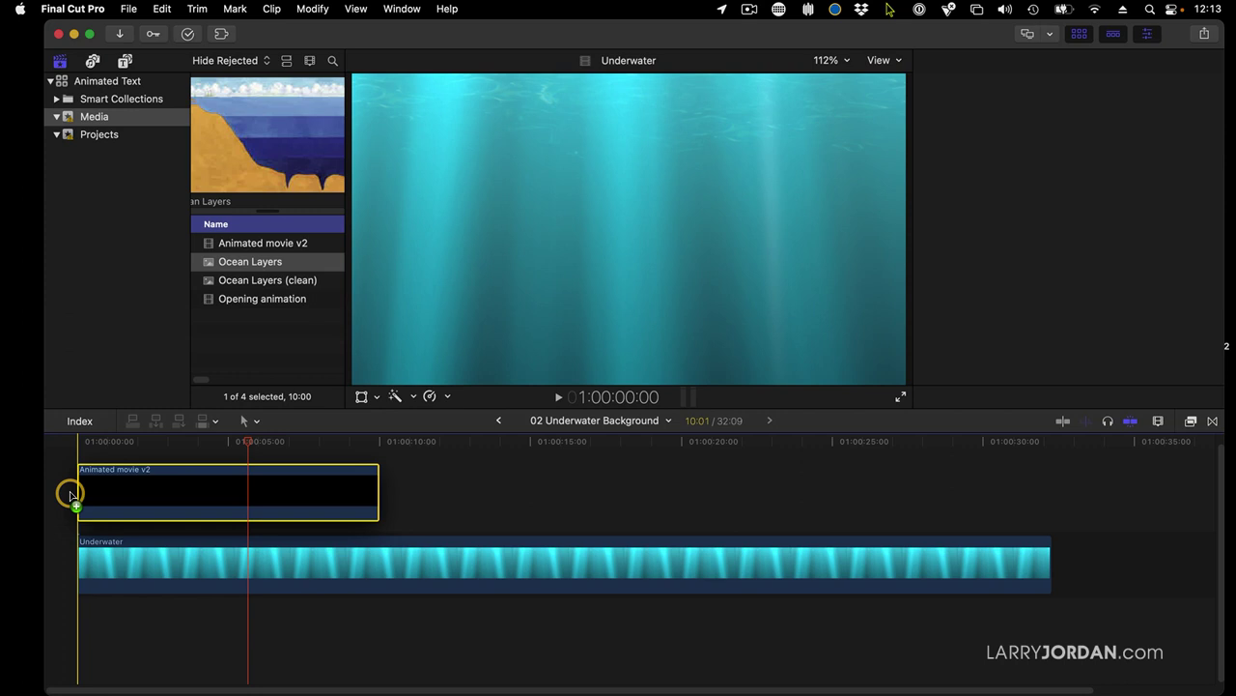
{"action": "left_click_drag", "start_coordinate": [70, 494], "coordinate": [70, 494]}
{"action": "left_click", "coordinate": [81, 443]}
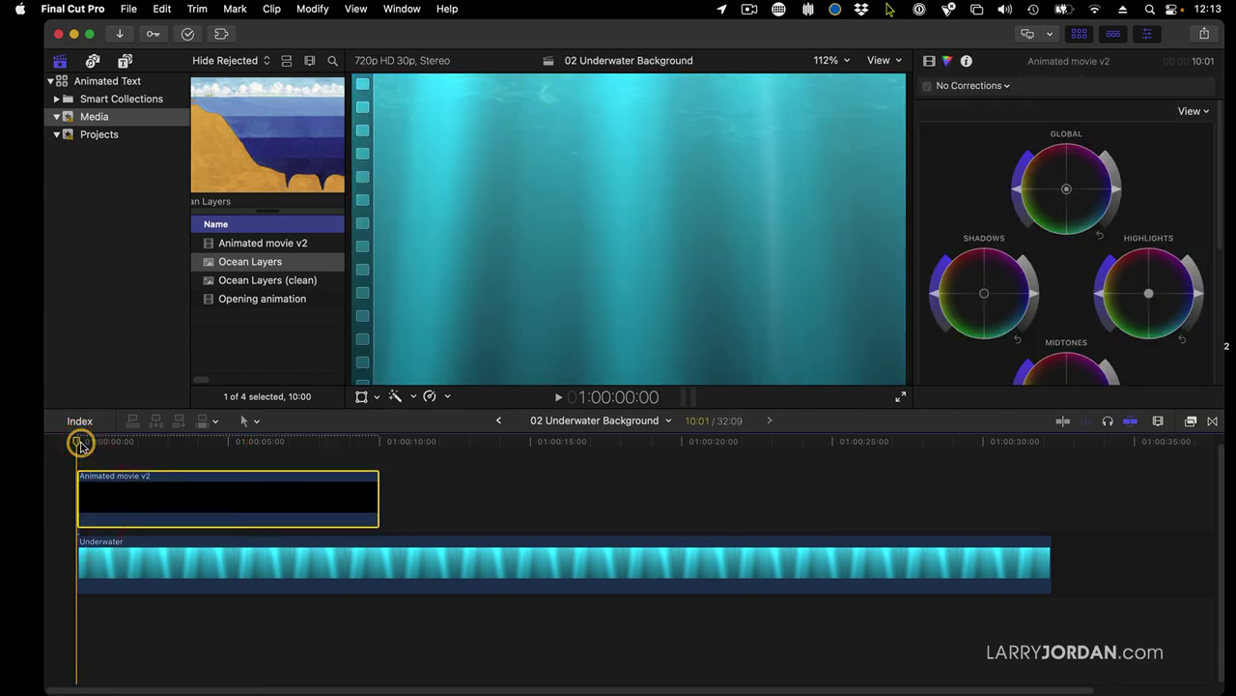
{"action": "key", "text": "space"}
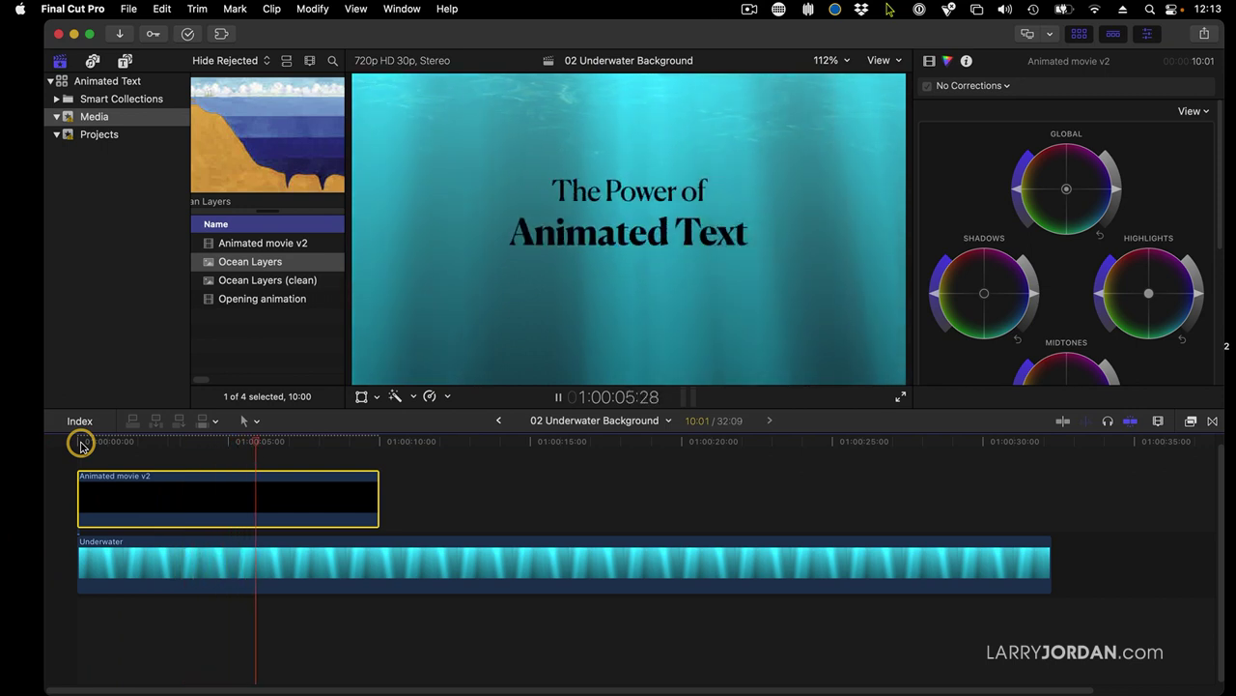
{"action": "key", "text": "space"}
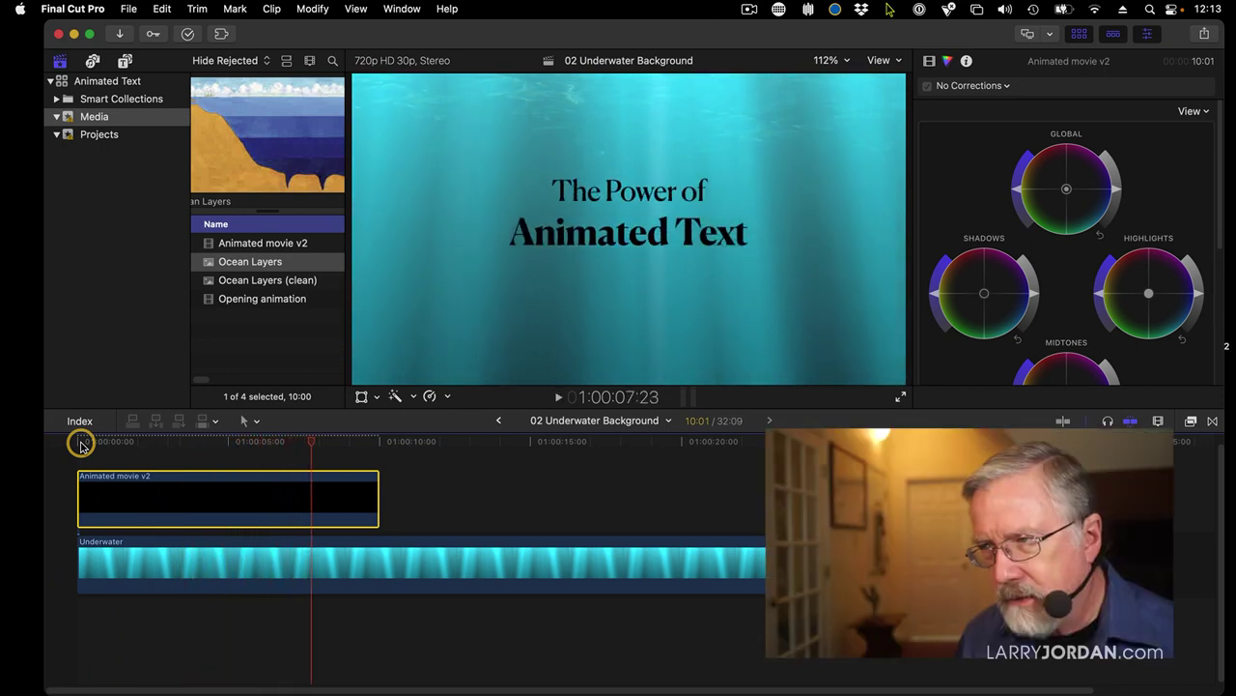